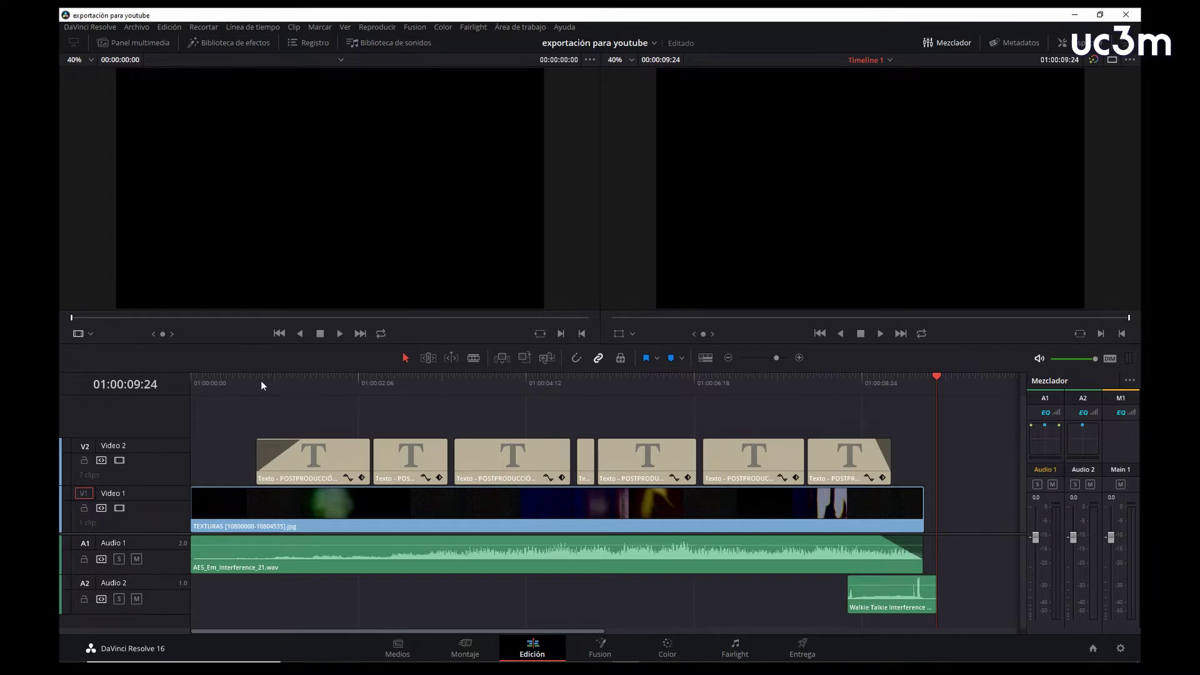
# Box-select every title, texture and audio clip on V2, V1, A1 and A2 and delete them
pyautogui.moveTo(966, 619); pyautogui.dragTo(221, 425)
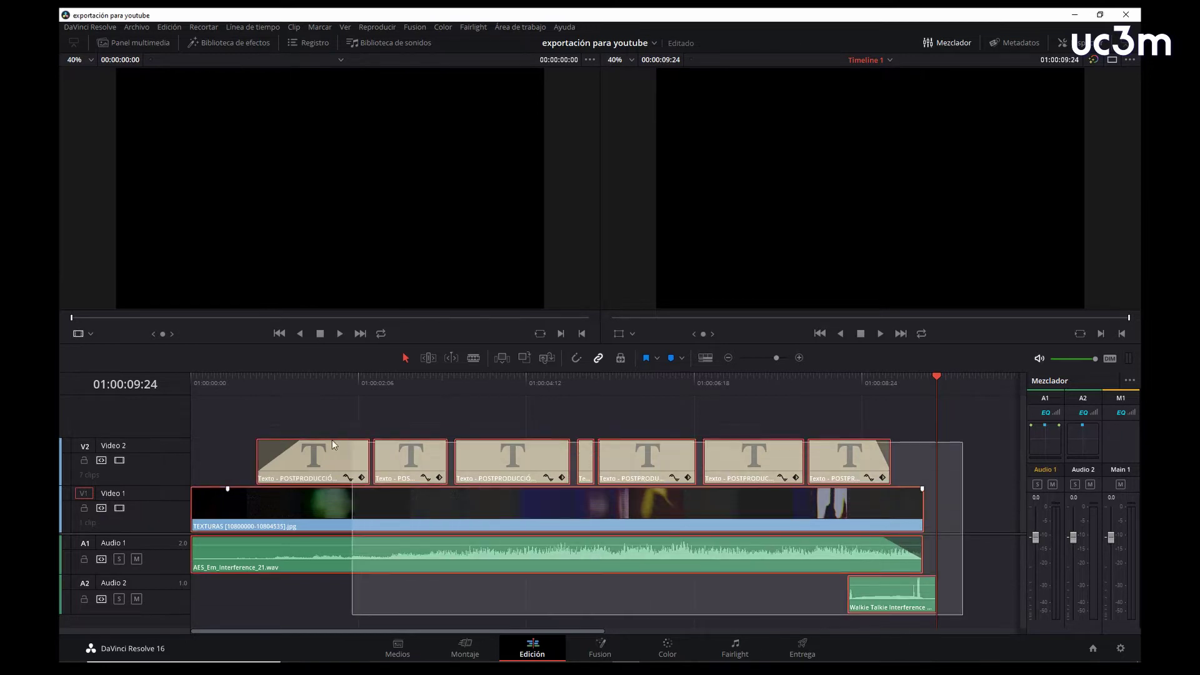
pyautogui.press('Delete')
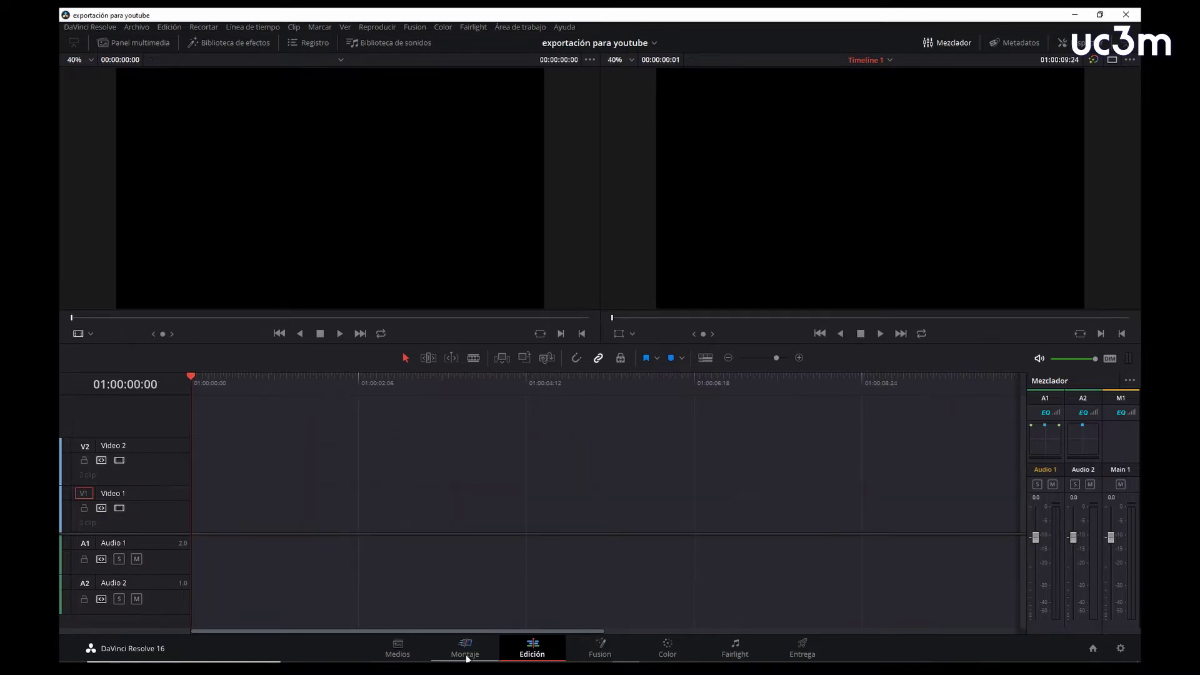
# Delete Timeline 1 from the media pool on the Media page
pyautogui.click(400, 652)
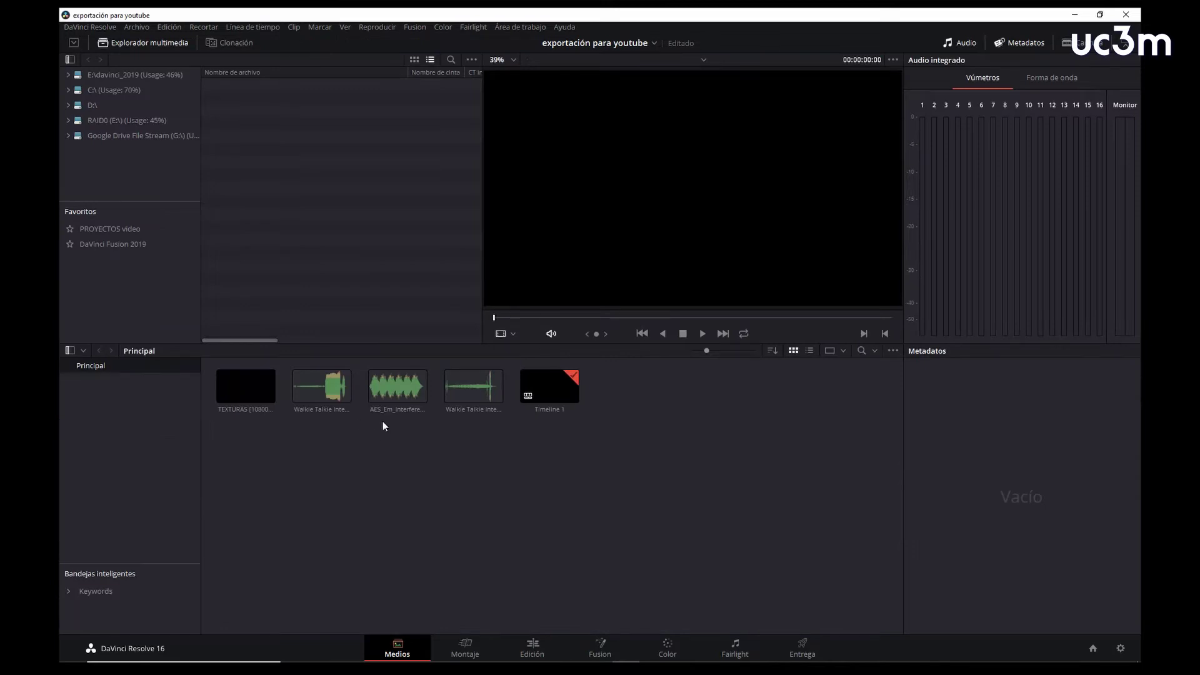
pyautogui.click(550, 387)
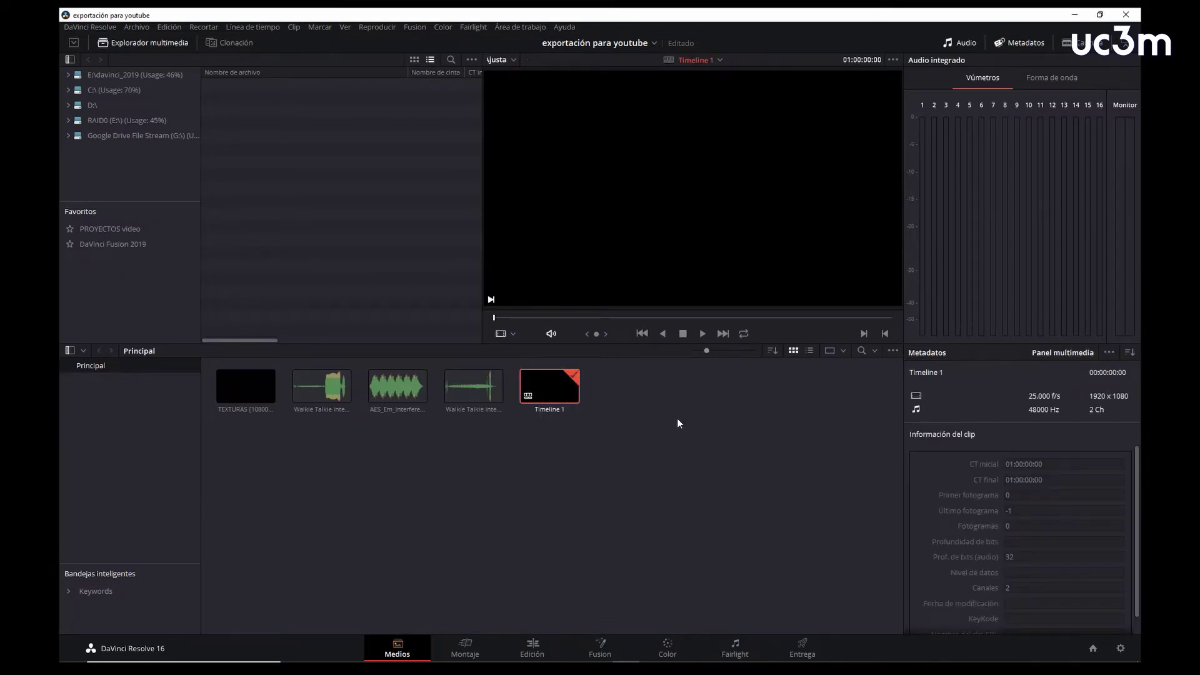
pyautogui.press('Delete')
pyautogui.click(710, 383)
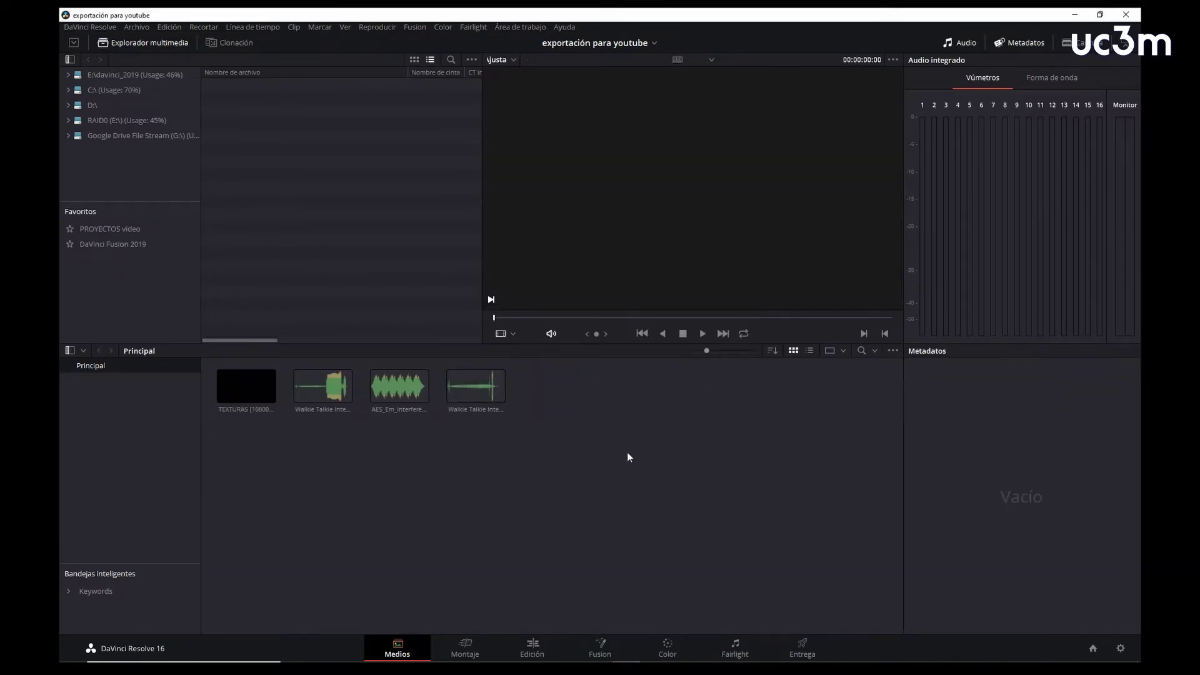
# Preview the TEXTURAS, AES_Em_Interference and Walkie Talkie Interference 05 clips, then return to Edit
pyautogui.click(246, 385)
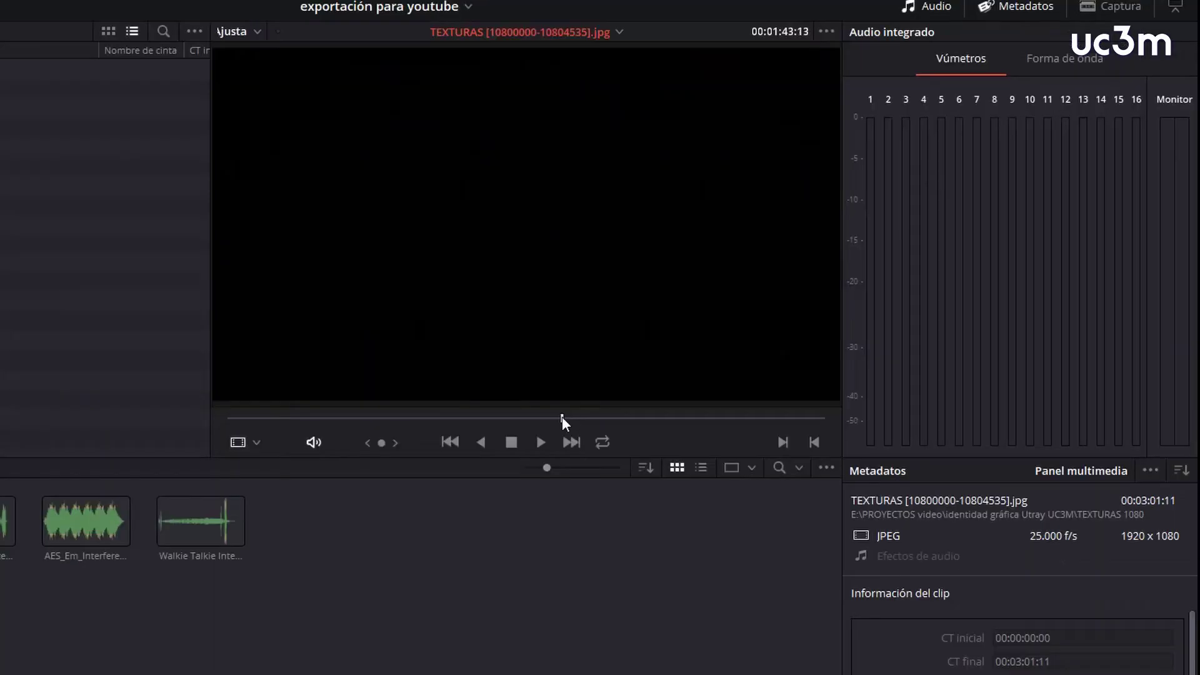
pyautogui.moveTo(717, 318); pyautogui.dragTo(617, 318)
pyautogui.moveTo(411, 418); pyautogui.dragTo(400, 417)
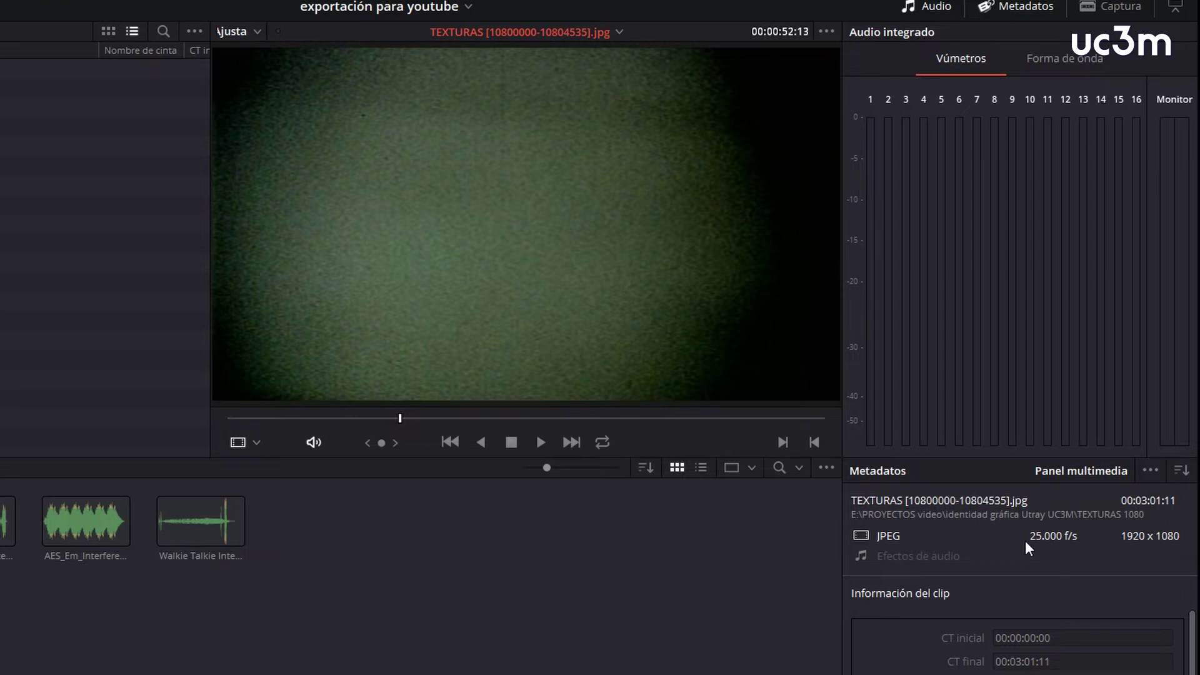
pyautogui.click(399, 391)
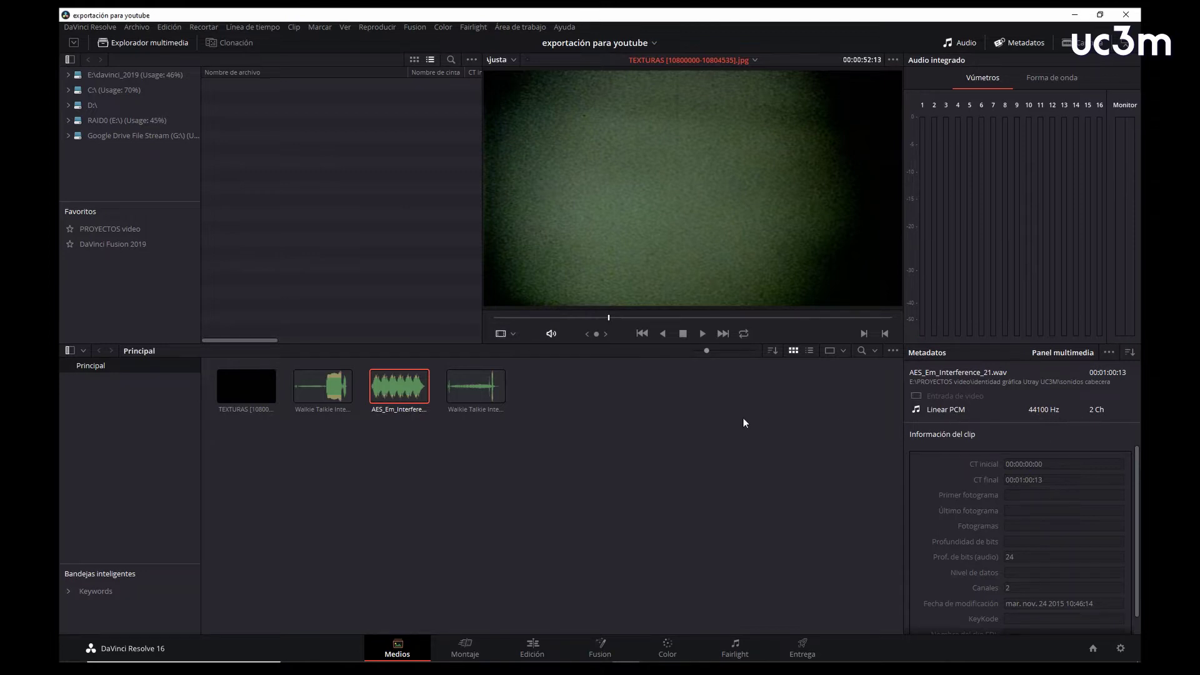
pyautogui.click(627, 413)
pyautogui.click(473, 388)
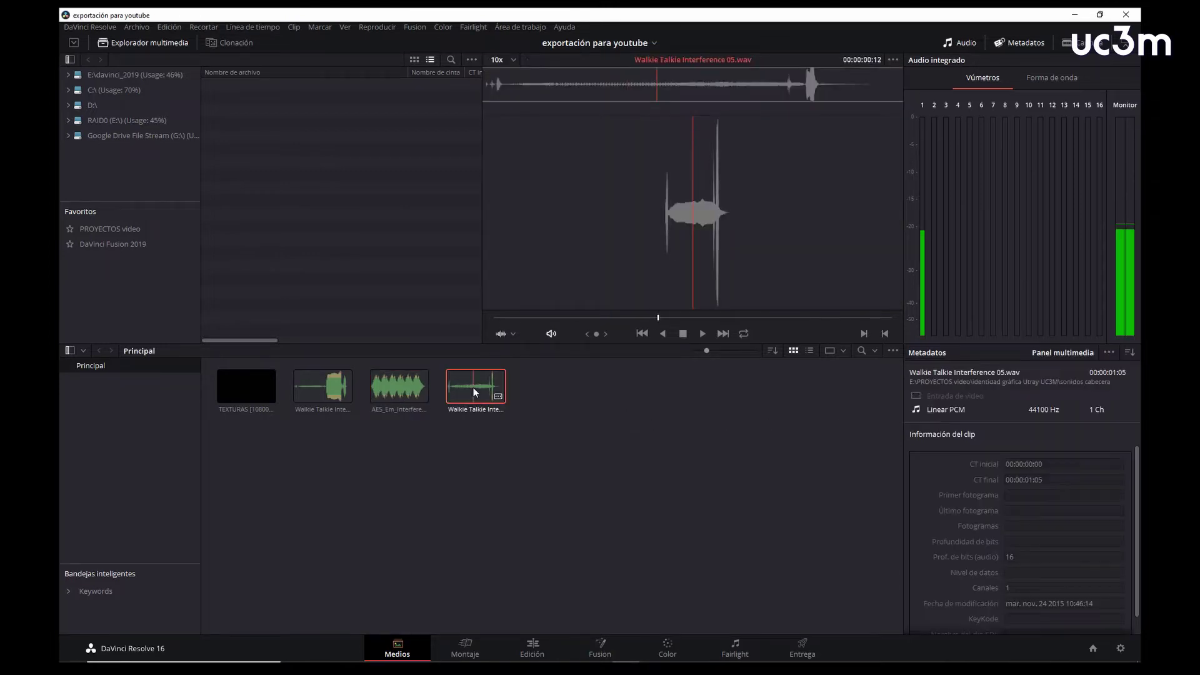
pyautogui.click(540, 450)
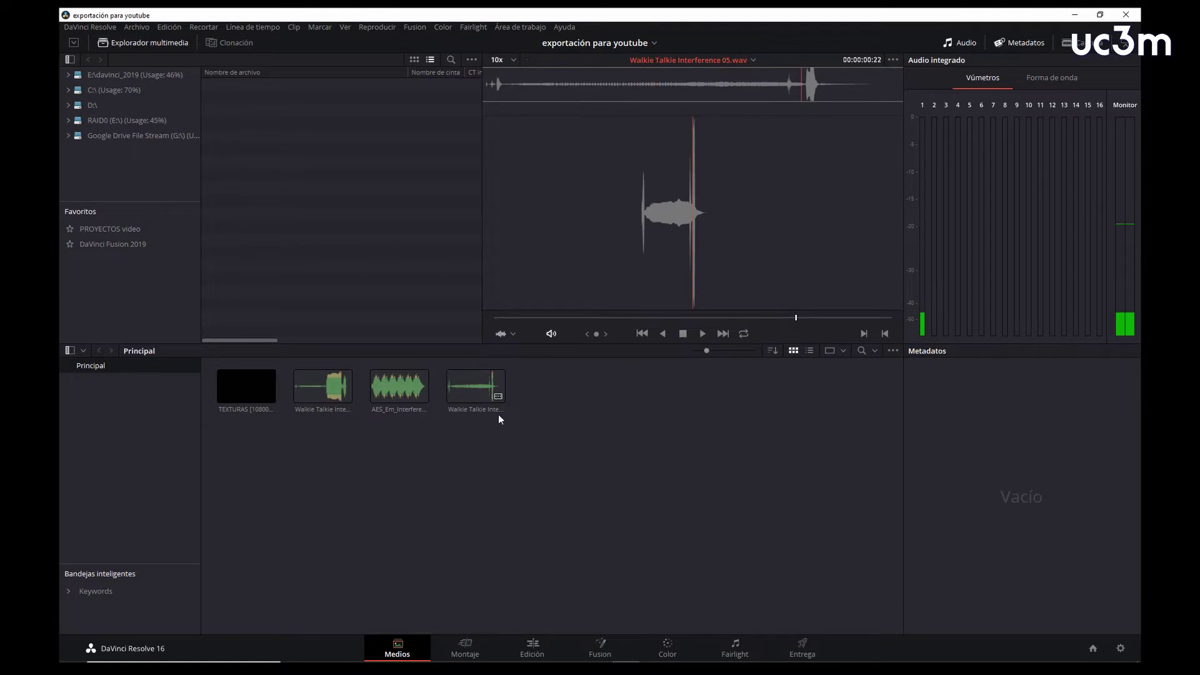
pyautogui.click(536, 654)
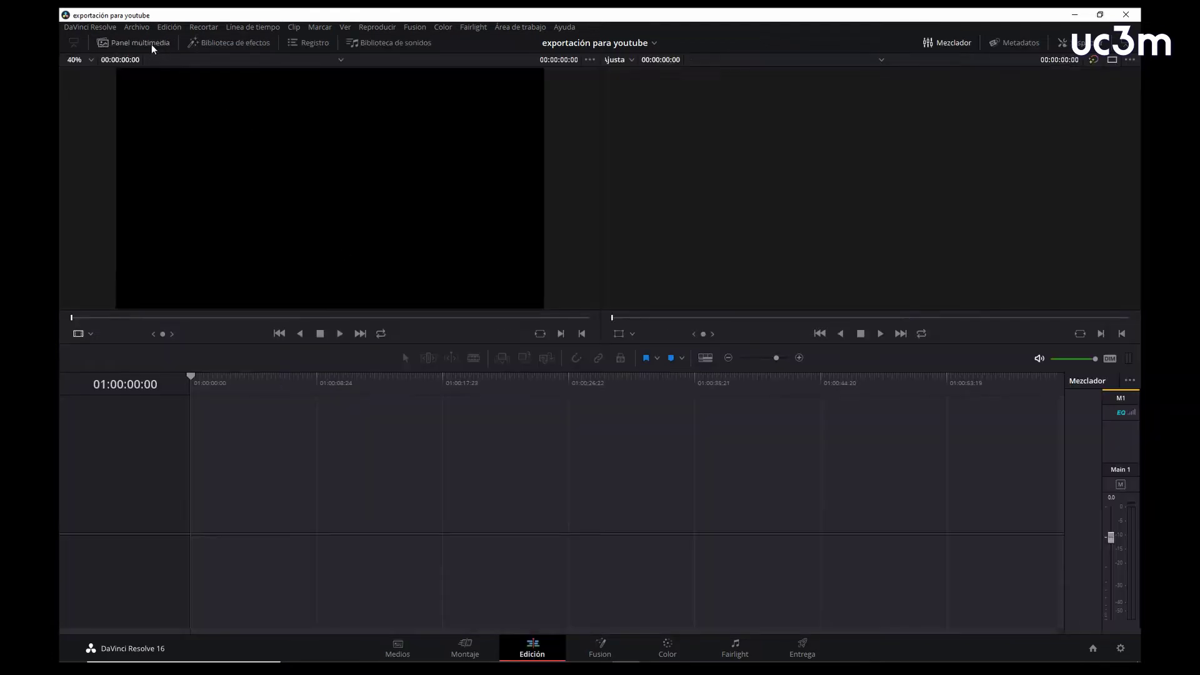
# Drop the TEXTURAS clip onto a new Timeline 1 and zoom out to its full 00:03:01:11 length
pyautogui.click(149, 44)
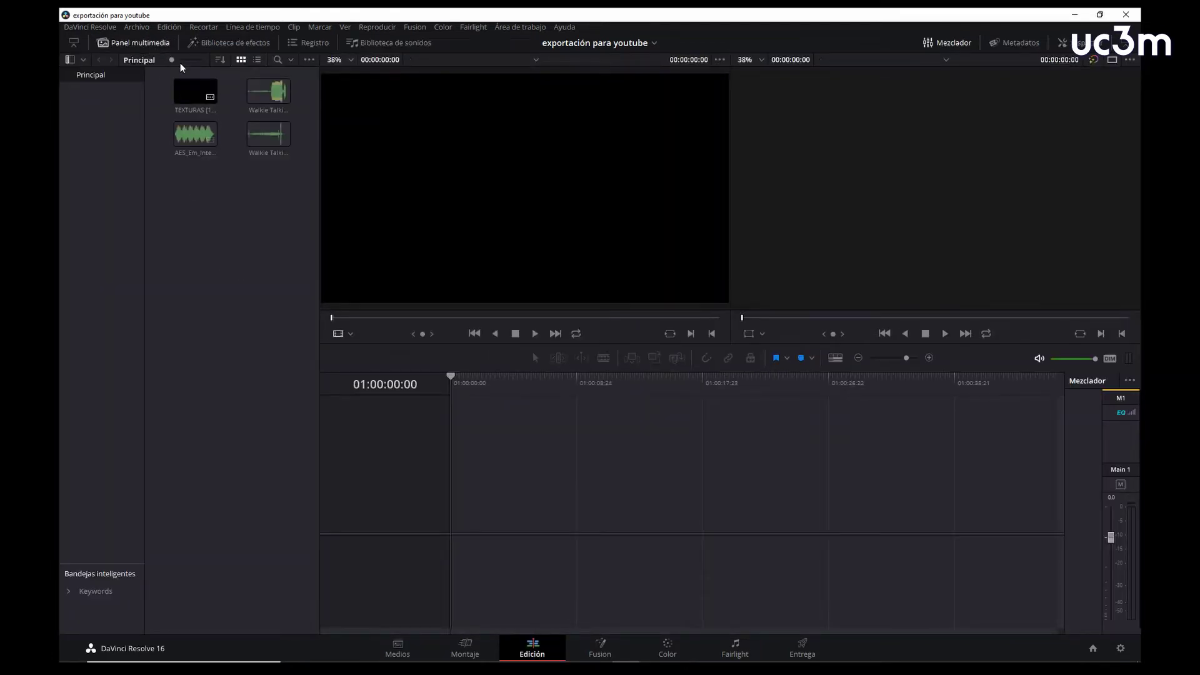
pyautogui.click(201, 92)
pyautogui.moveTo(212, 115); pyautogui.dragTo(449, 521)
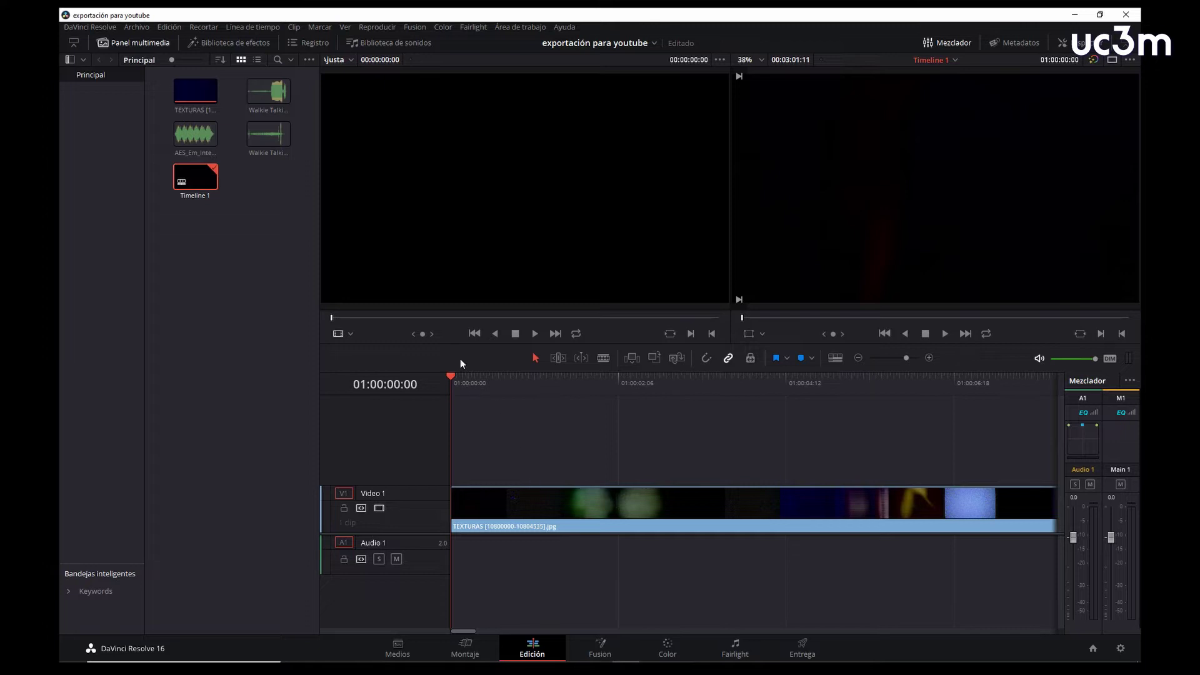
pyautogui.moveTo(905, 358); pyautogui.dragTo(898, 360)
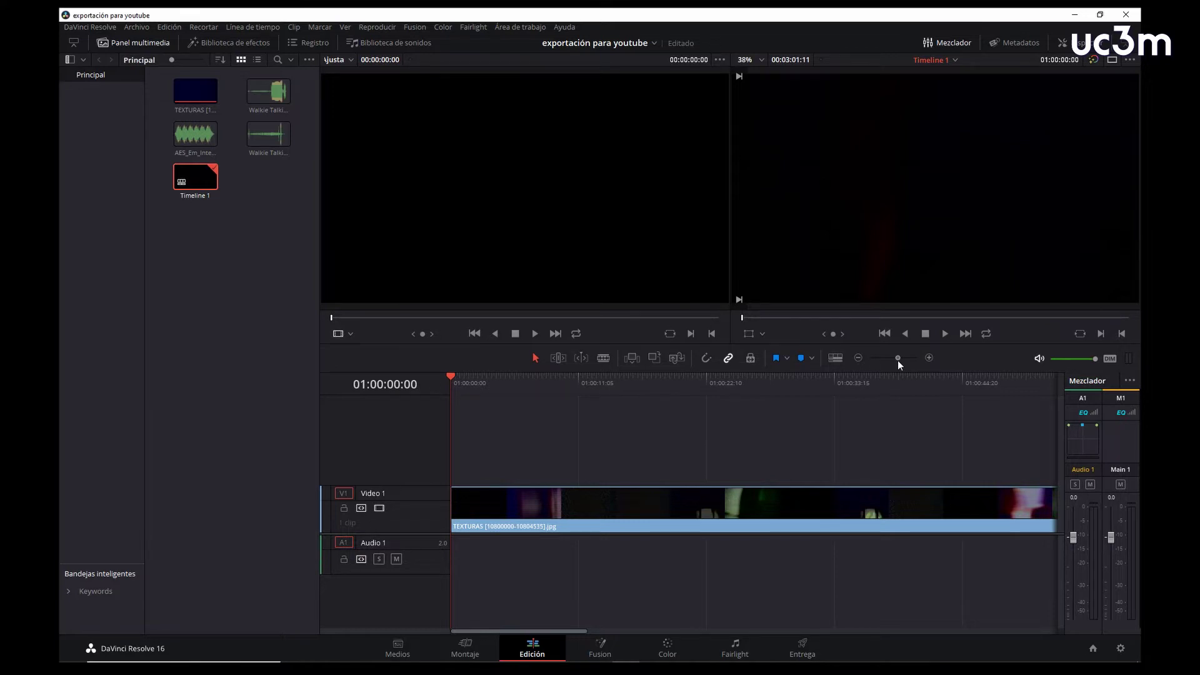
pyautogui.moveTo(897, 360); pyautogui.dragTo(891, 360)
pyautogui.press('End')
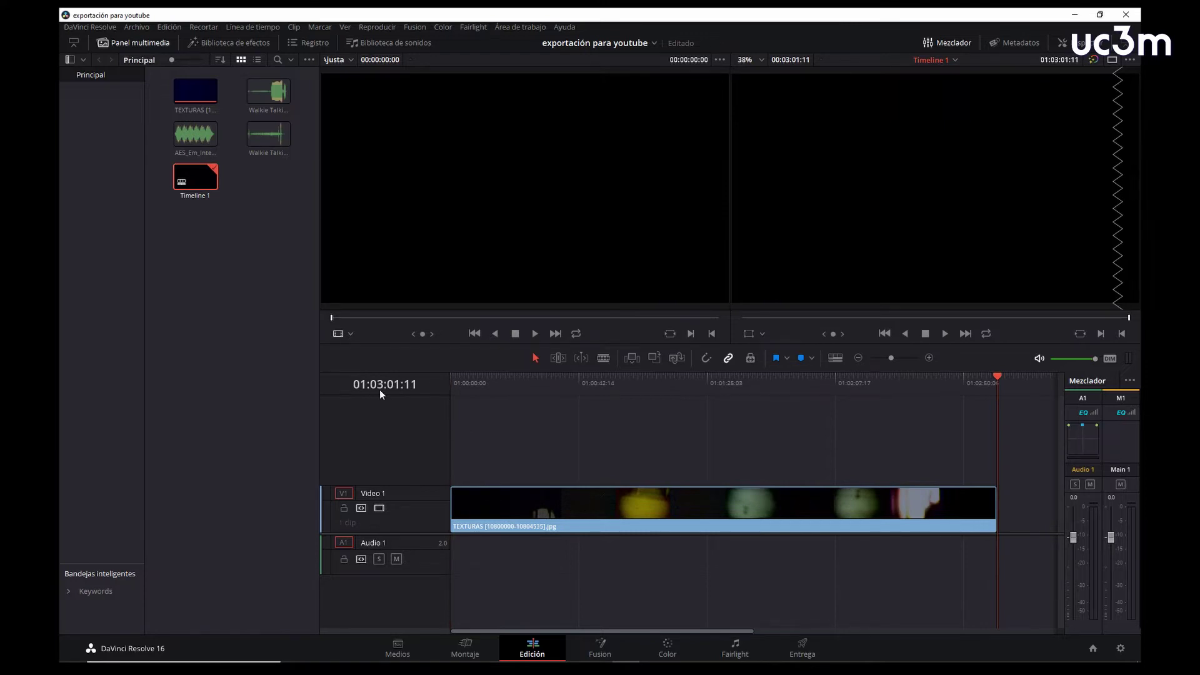
pyautogui.moveTo(1000, 378); pyautogui.dragTo(605, 405)
pyautogui.press('Home')
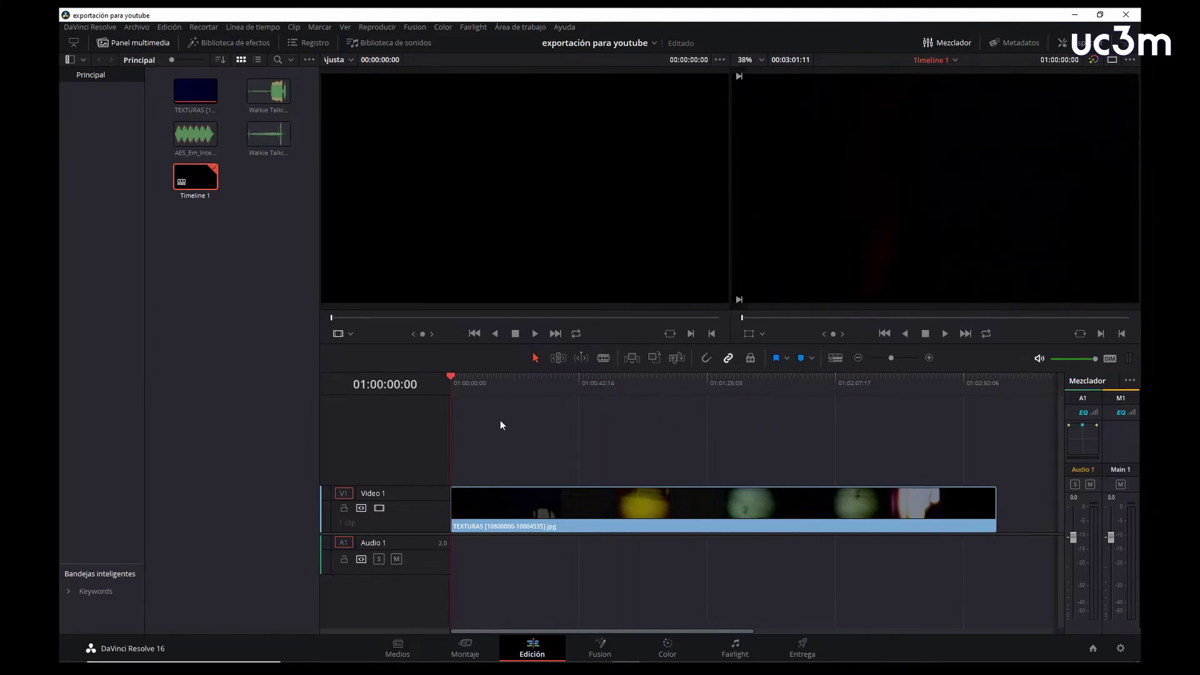
# Trim the end of the TEXTURAS clip back to exactly 01:00:10:00 and fit the timeline
pyautogui.press('space')
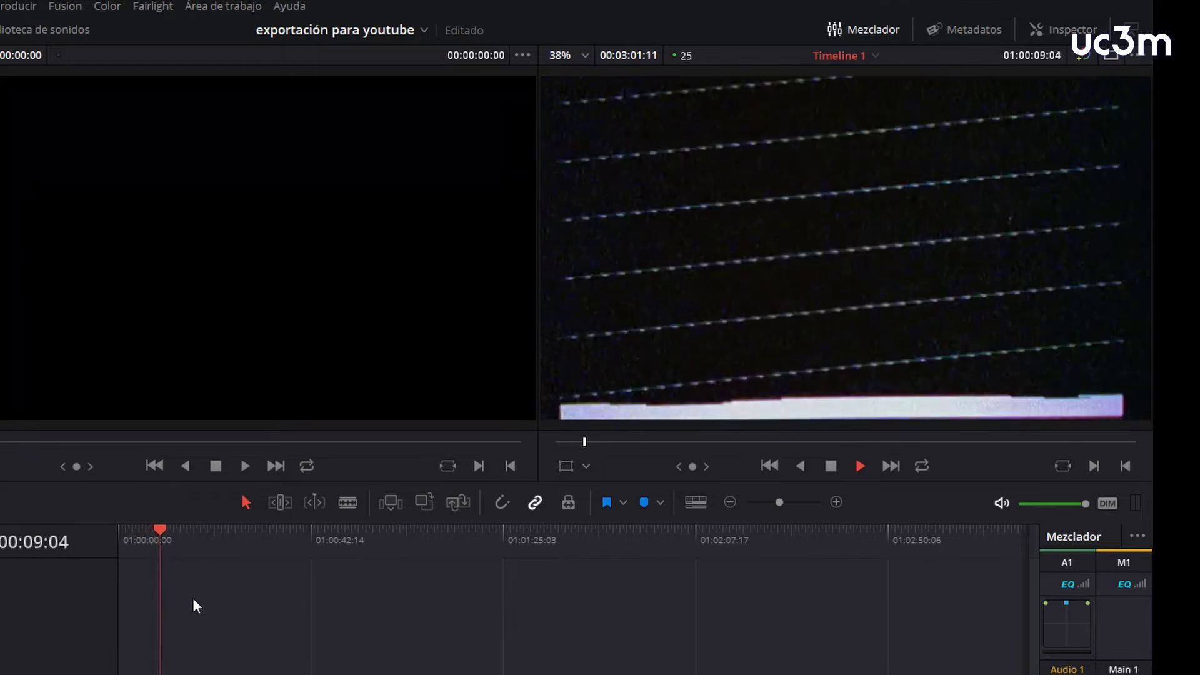
pyautogui.press('space')
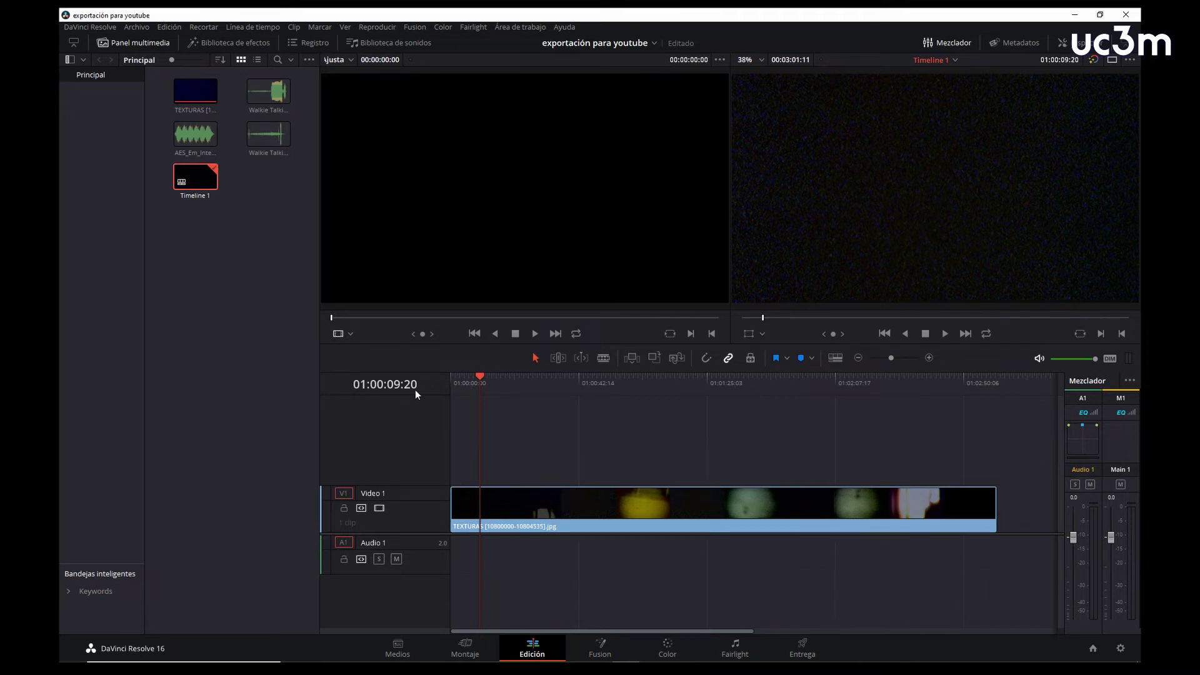
pyautogui.moveTo(485, 373); pyautogui.dragTo(480, 373)
pyautogui.moveTo(996, 519); pyautogui.dragTo(480, 524)
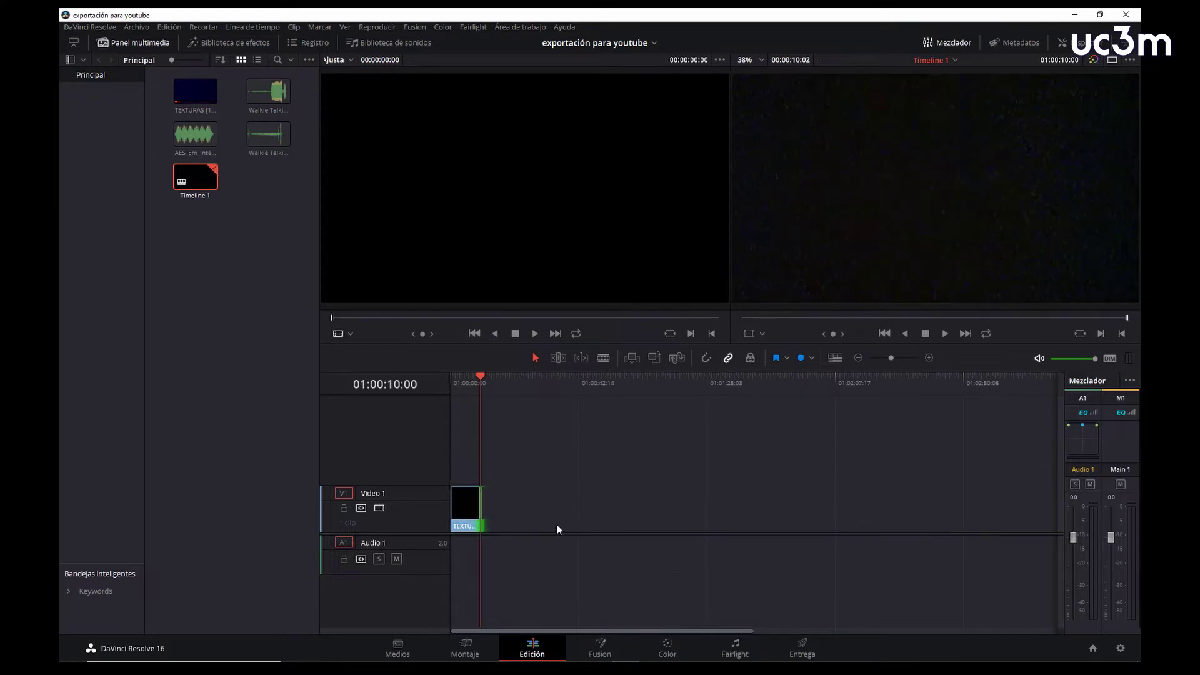
pyautogui.hotkey('shift', 'z')
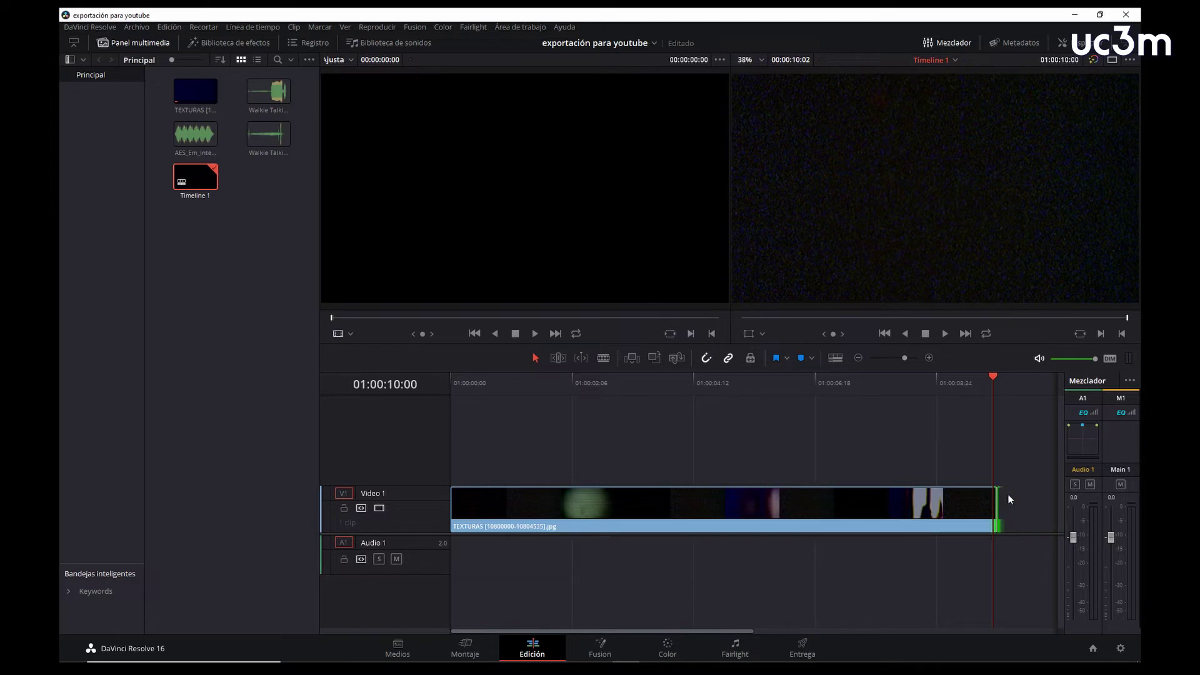
pyautogui.moveTo(996, 504); pyautogui.dragTo(992, 504)
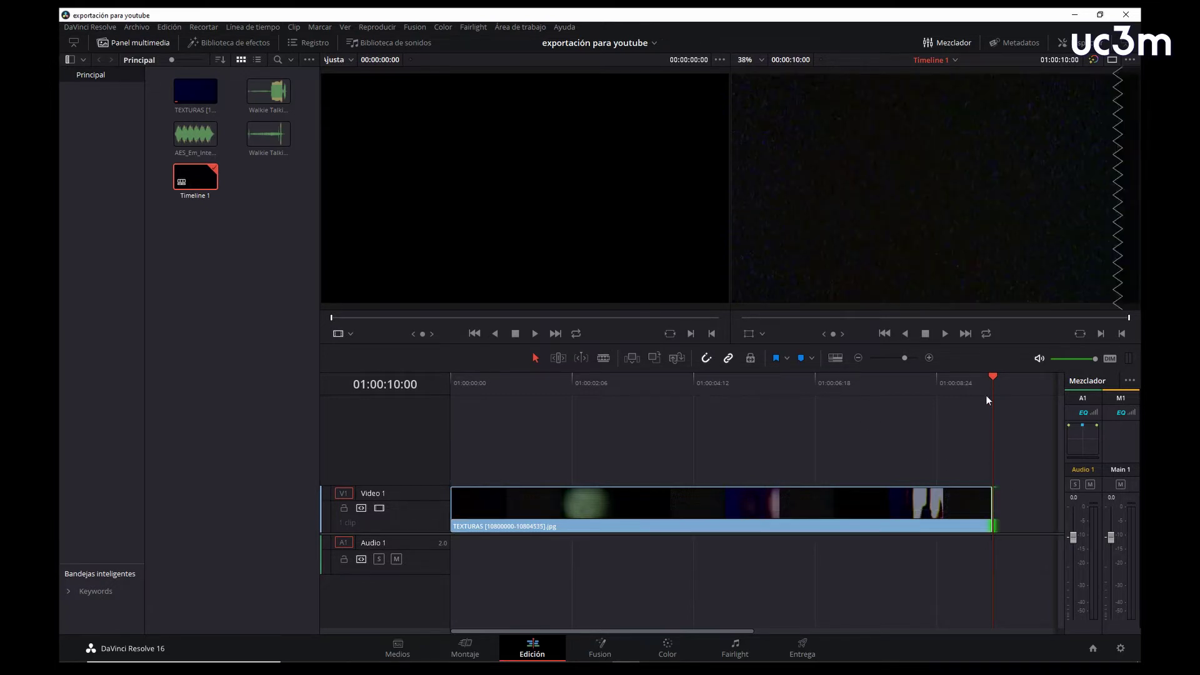
pyautogui.moveTo(995, 378); pyautogui.dragTo(642, 428)
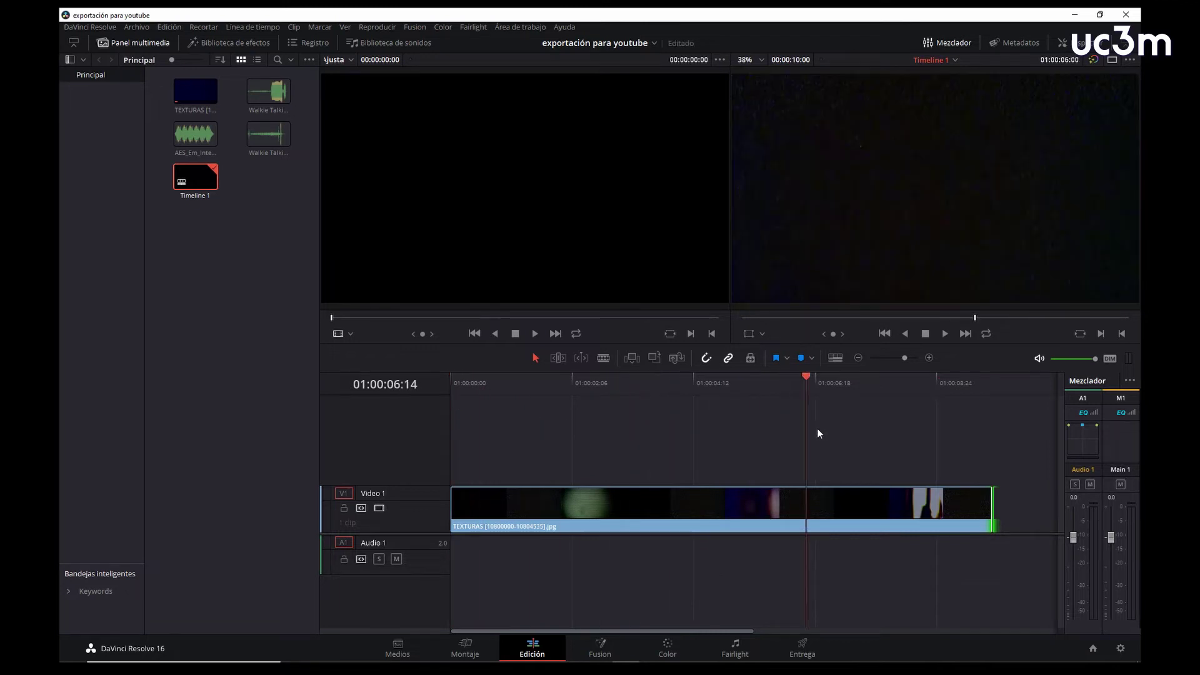
pyautogui.moveTo(643, 428)
pyautogui.mouseDown()
pyautogui.moveTo(986, 448)
pyautogui.moveTo(433, 437)
pyautogui.mouseUp()
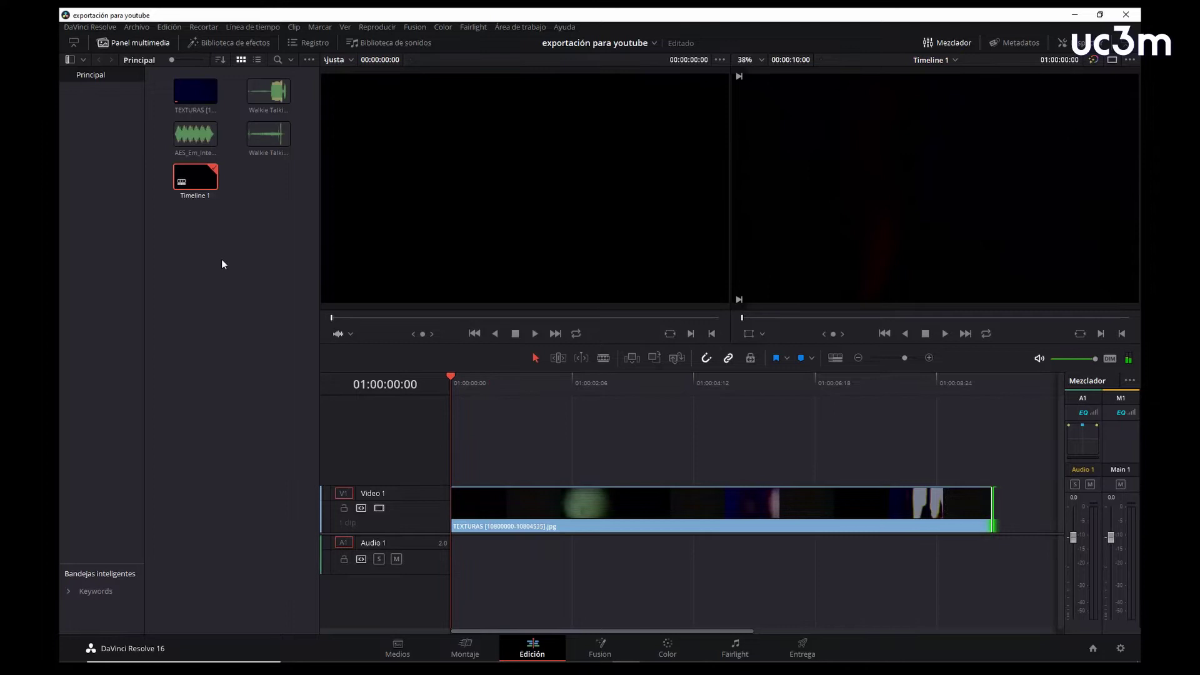
# Lay AES_Em_Interference on Audio 1 and cut off the part past the video's end
pyautogui.moveTo(195, 133)
pyautogui.mouseDown()
pyautogui.moveTo(482, 570)
pyautogui.moveTo(453, 565)
pyautogui.mouseUp()
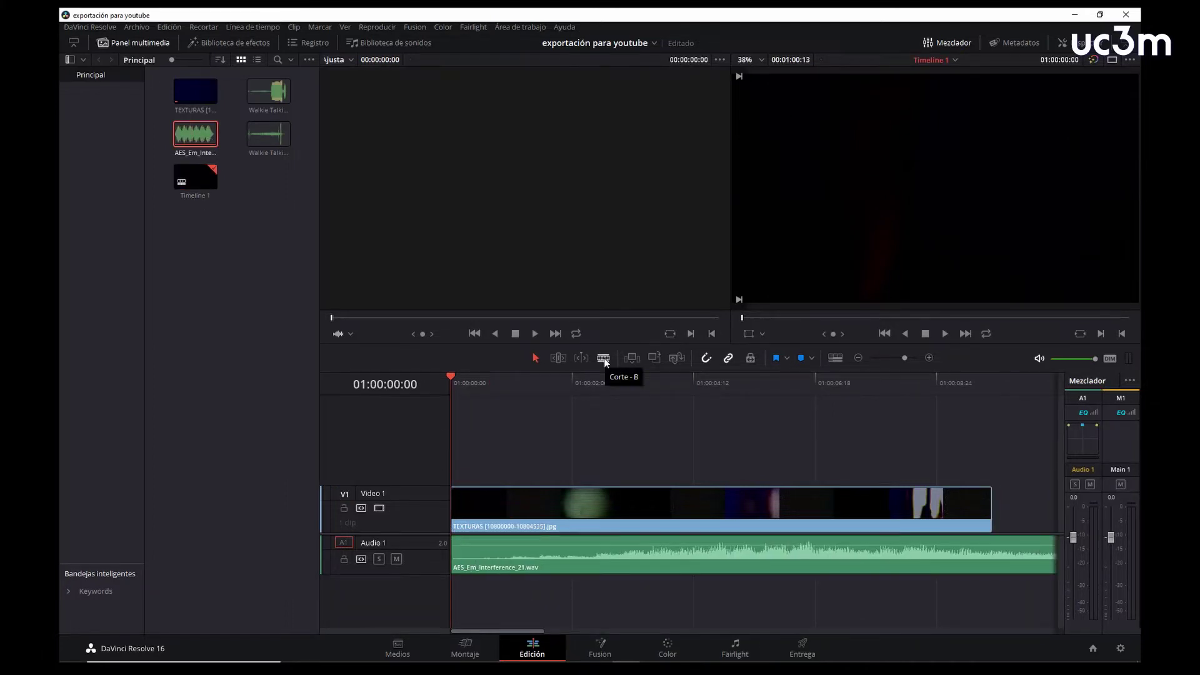
pyautogui.click(604, 358)
pyautogui.click(992, 557)
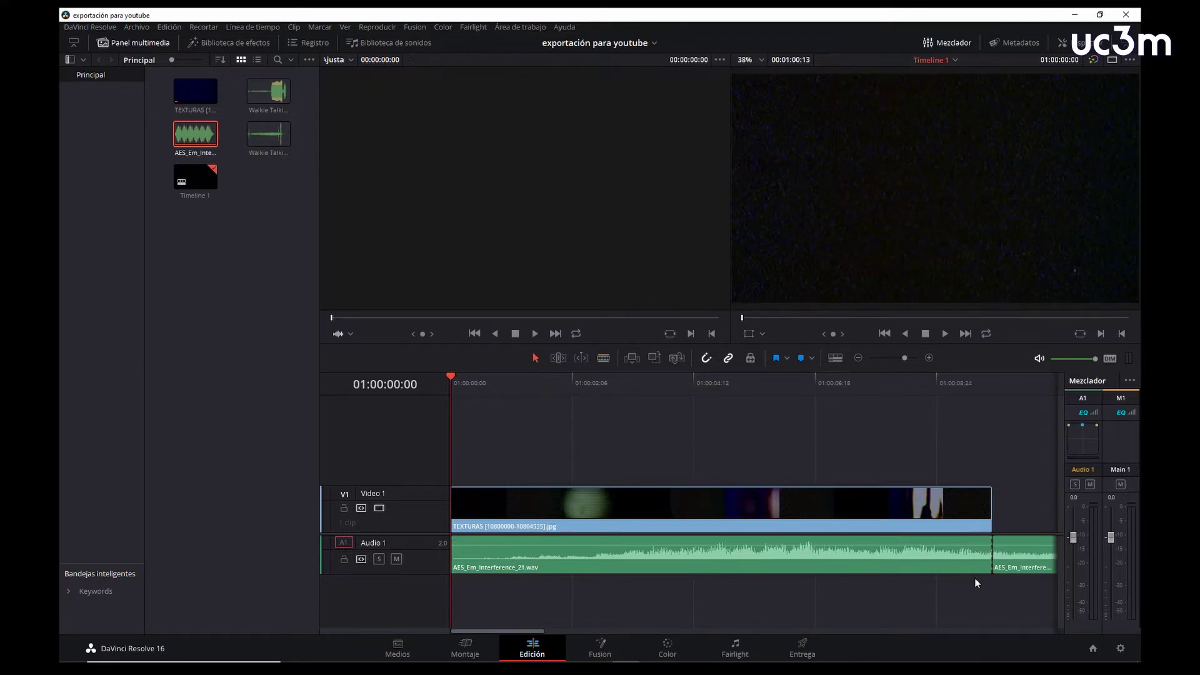
pyautogui.click(1026, 566)
pyautogui.press('Delete')
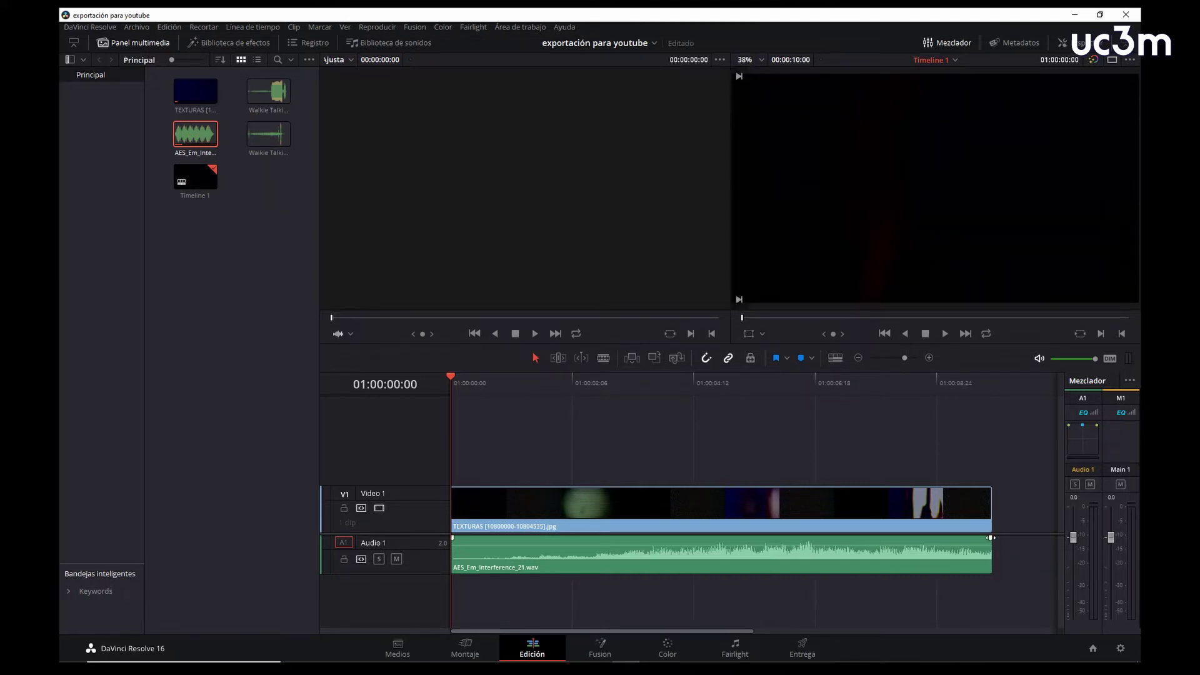
# Add a fade-out to the end of the AES_Em_Interference audio and check it
pyautogui.moveTo(991, 537); pyautogui.dragTo(963, 537)
pyautogui.moveTo(963, 538); pyautogui.dragTo(961, 537)
pyautogui.moveTo(971, 386); pyautogui.dragTo(982, 389)
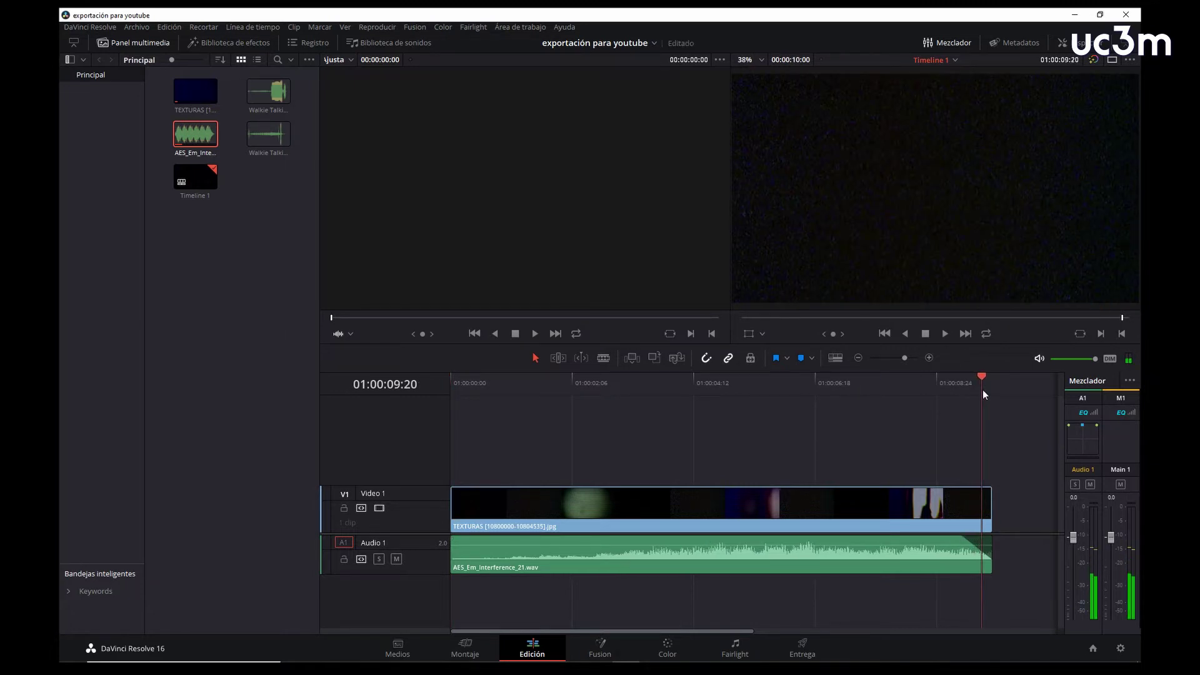
pyautogui.moveTo(983, 389); pyautogui.dragTo(965, 392)
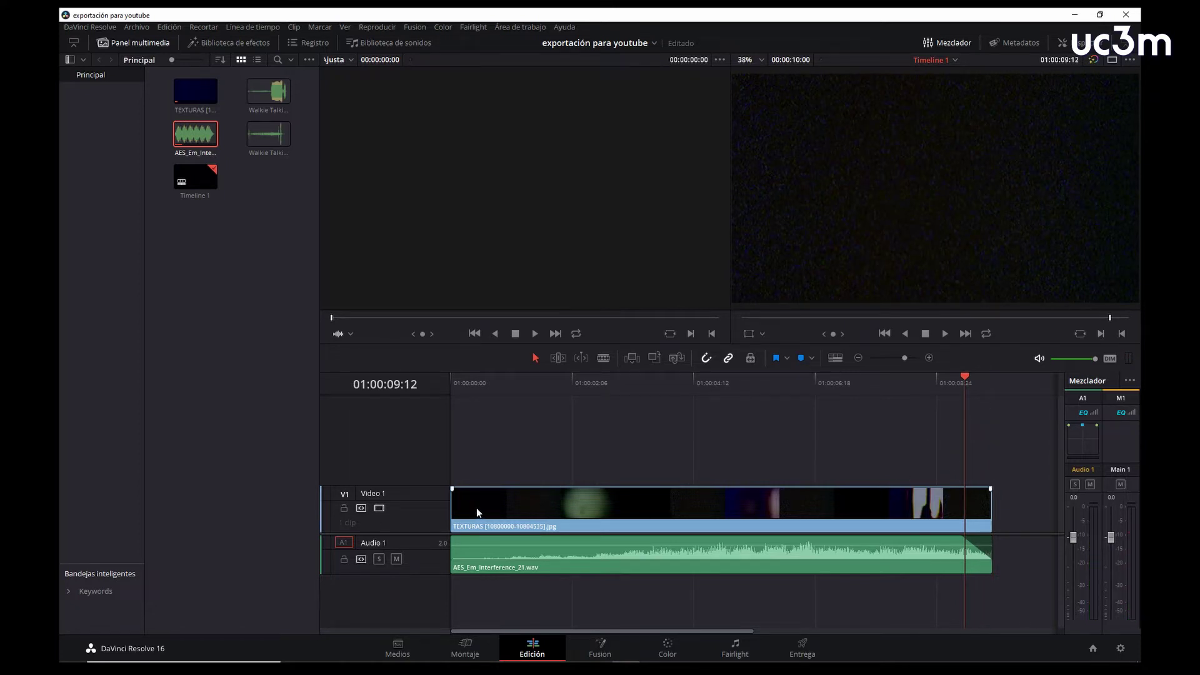
# Nudge the textures clip's start, review the ending, and put the Walkie Talkie clip on new Audio 2
pyautogui.moveTo(458, 487); pyautogui.dragTo(471, 488)
pyautogui.click(917, 382)
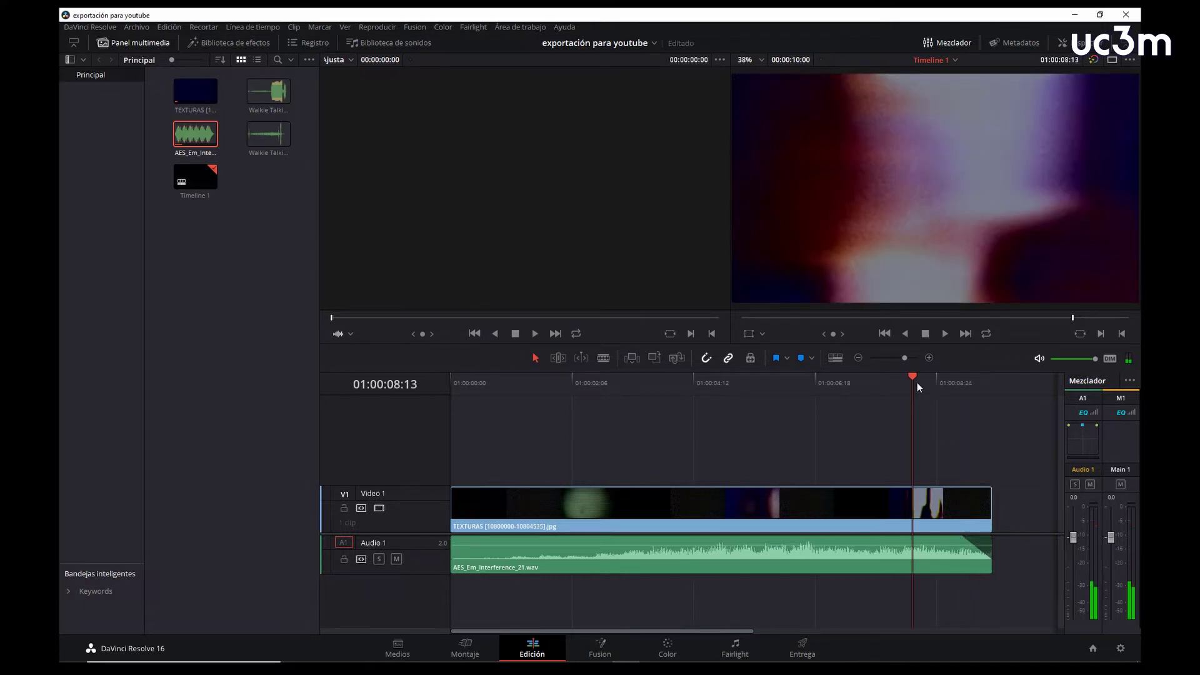
pyautogui.press('space')
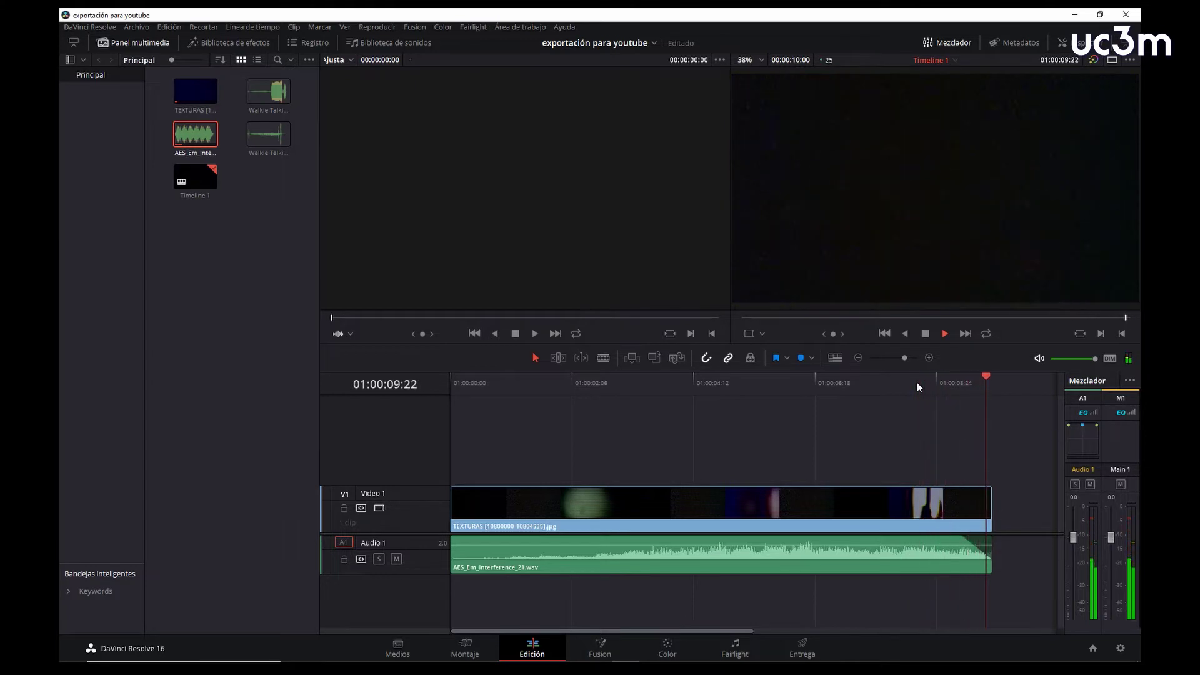
pyautogui.moveTo(271, 139)
pyautogui.mouseDown()
pyautogui.moveTo(954, 603)
pyautogui.moveTo(942, 595)
pyautogui.mouseUp()
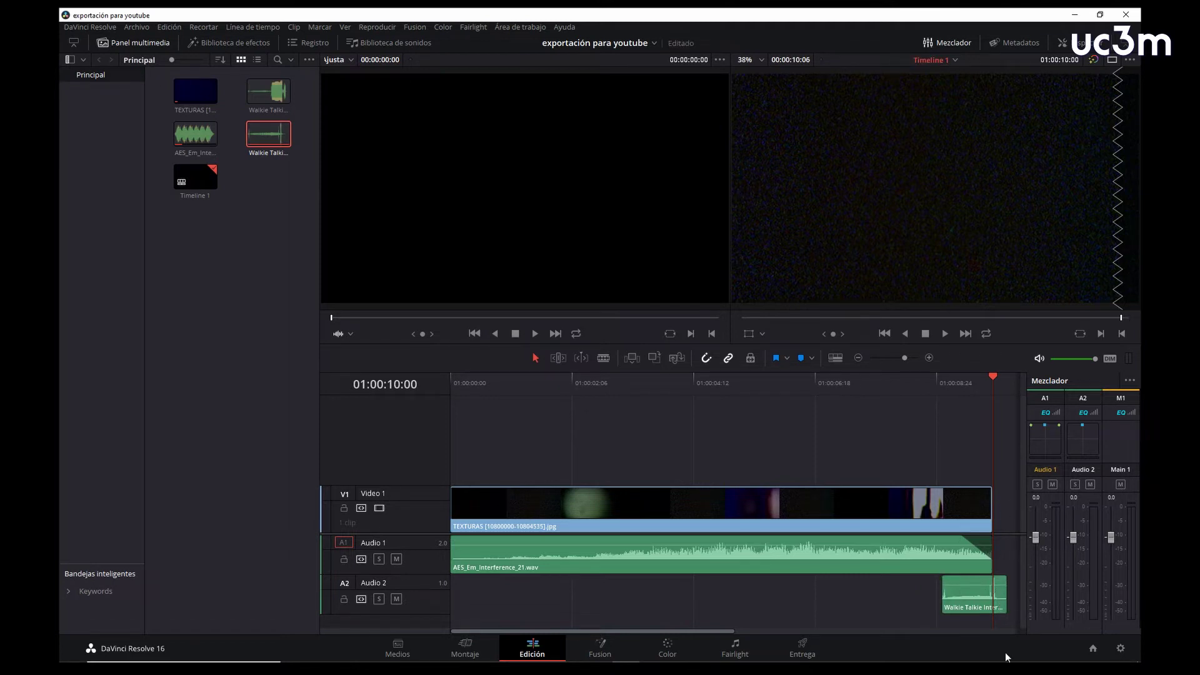
# Play back the ending with the walkie-talkie sound and return toward the timeline start
pyautogui.click(913, 385)
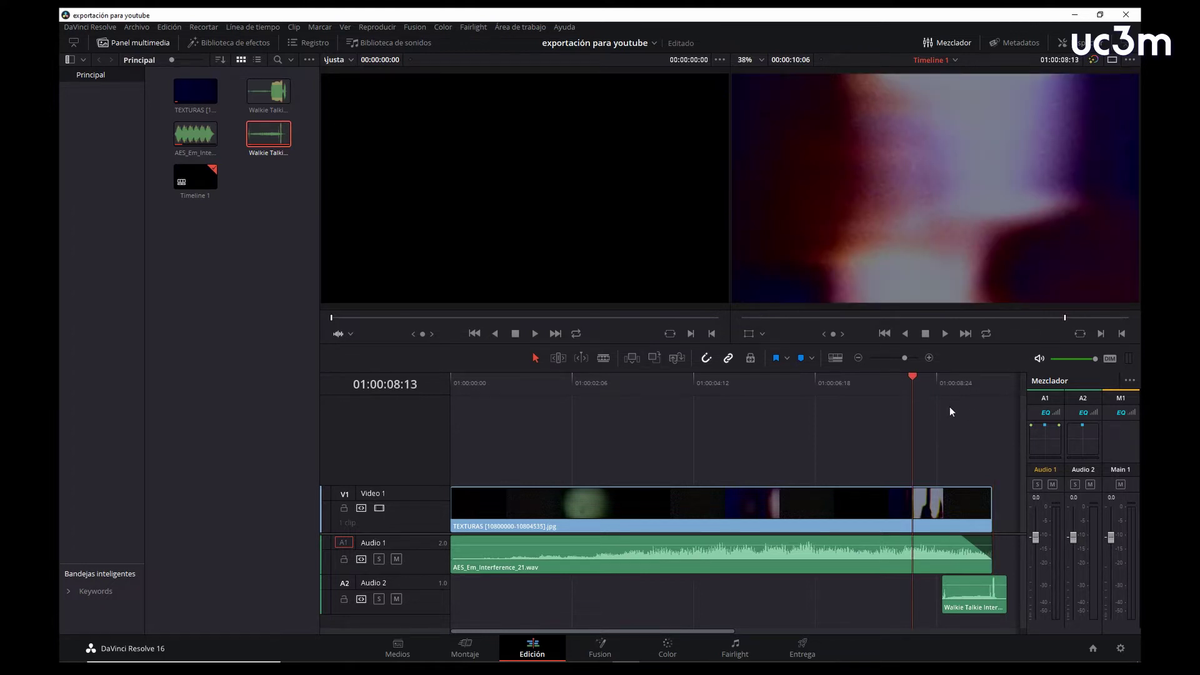
pyautogui.press('space')
pyautogui.moveTo(1006, 382)
pyautogui.mouseDown()
pyautogui.moveTo(481, 415)
pyautogui.moveTo(372, 404)
pyautogui.mouseUp()
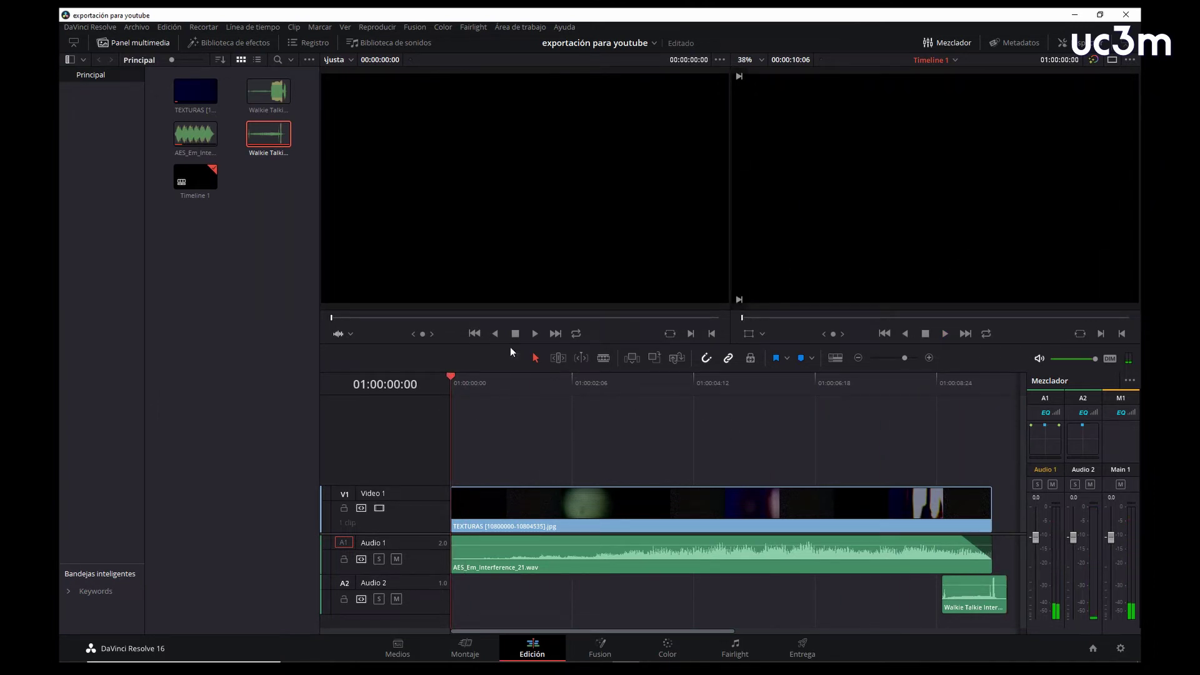
# Replace the media pool with the Effects Library, showing its audio transitions
pyautogui.click(151, 48)
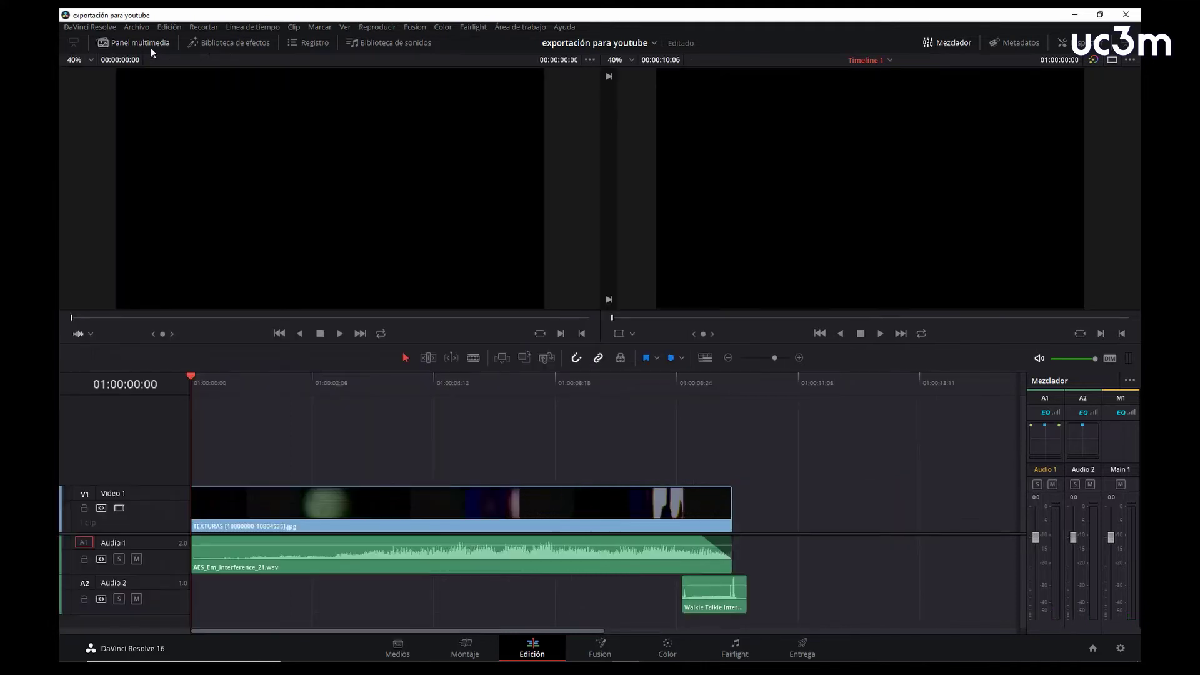
pyautogui.click(230, 43)
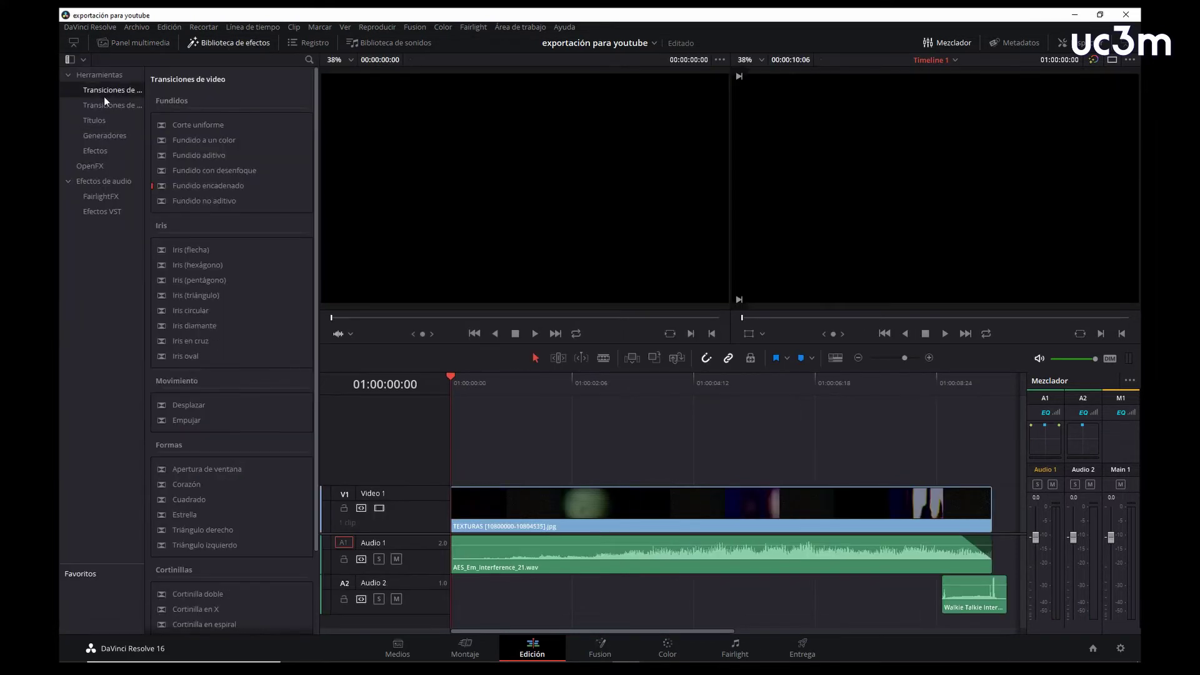
pyautogui.click(110, 105)
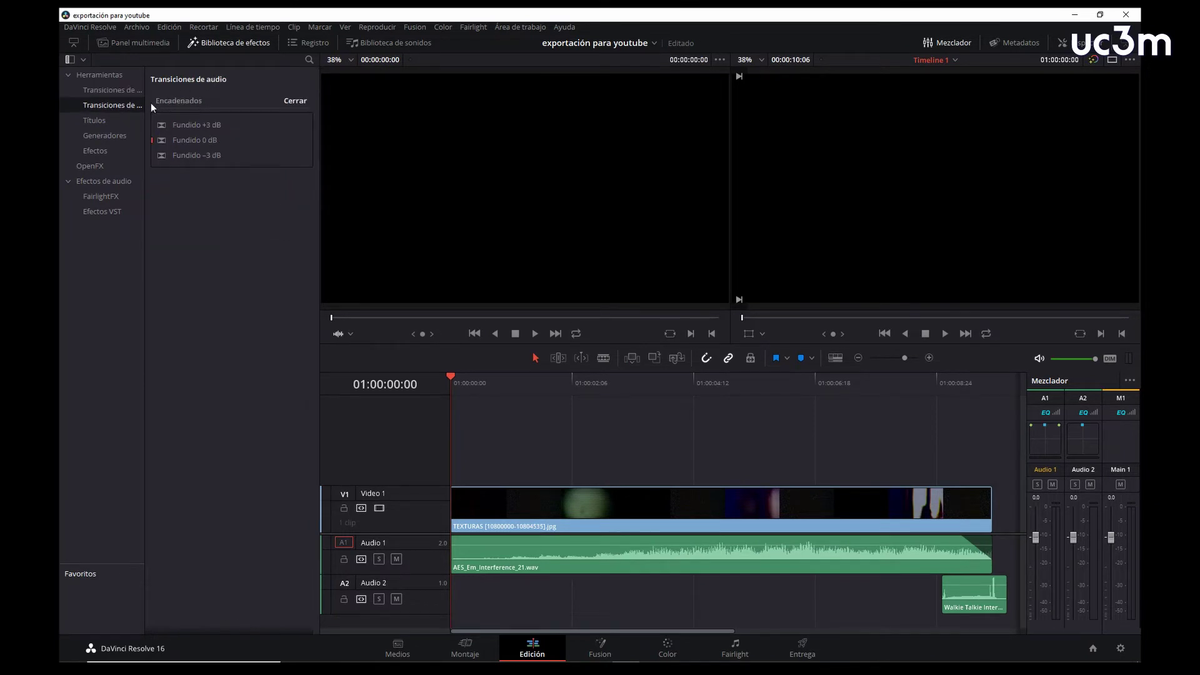
# Place the Texto title on Video 2 above the textures and stretch it across most of them
pyautogui.click(97, 121)
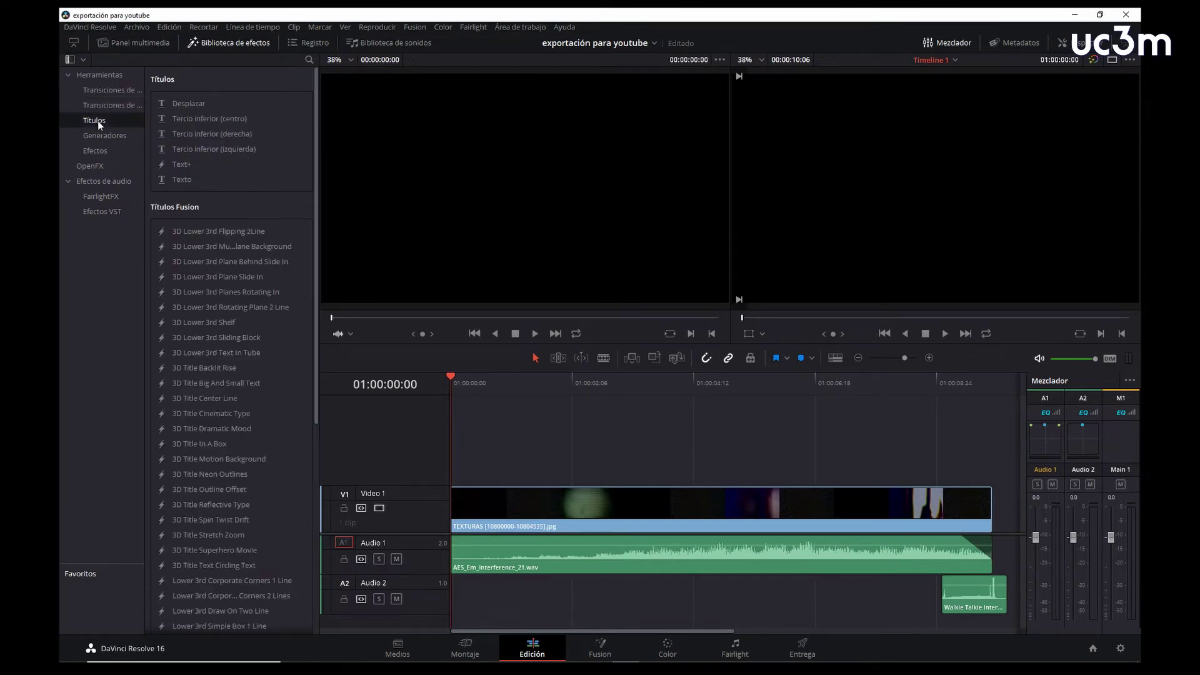
pyautogui.click(169, 180)
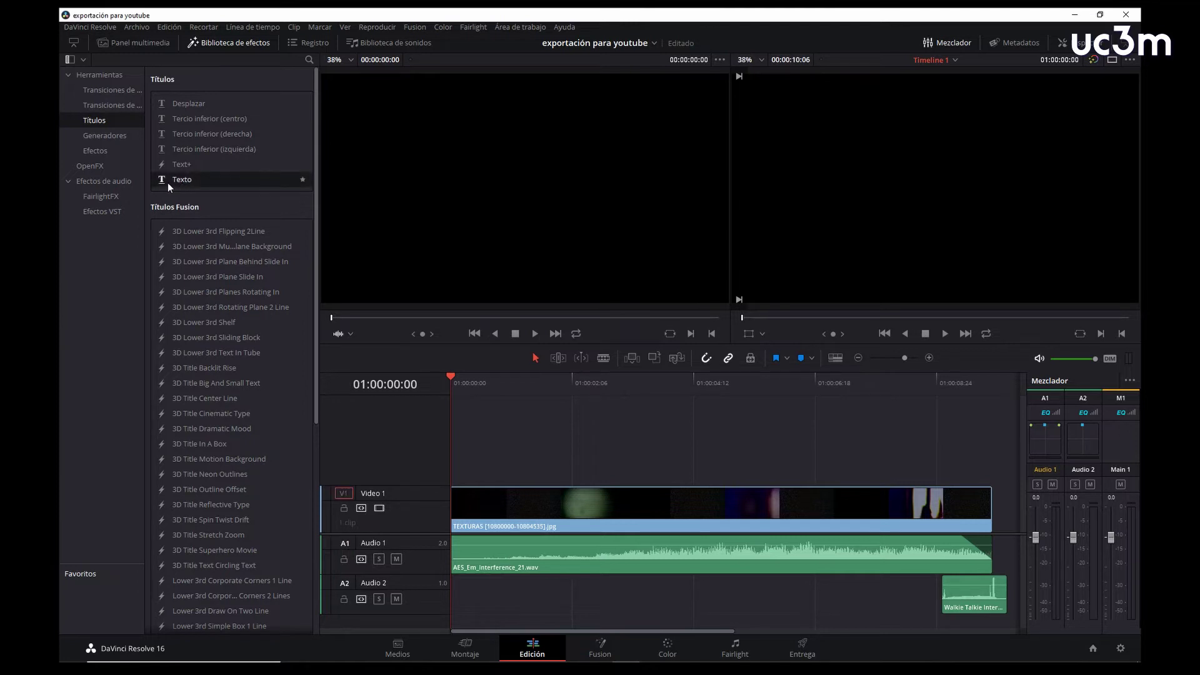
pyautogui.moveTo(183, 178); pyautogui.dragTo(489, 459)
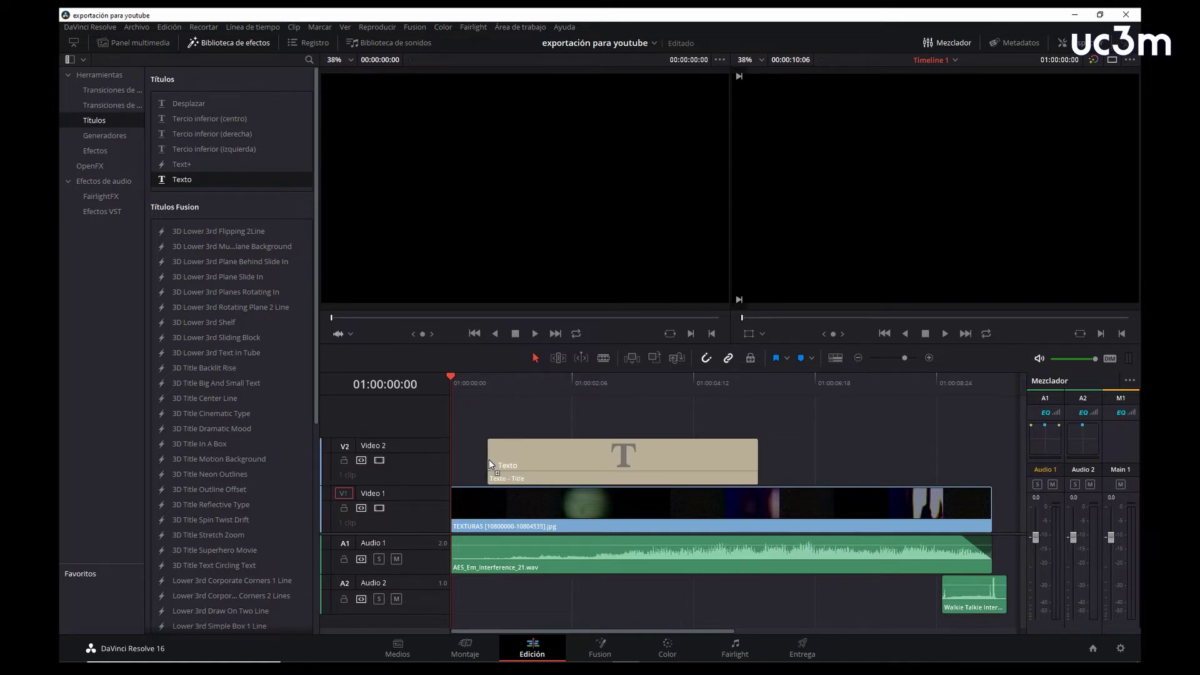
pyautogui.moveTo(757, 463); pyautogui.dragTo(967, 466)
pyautogui.moveTo(489, 441); pyautogui.dragTo(511, 442)
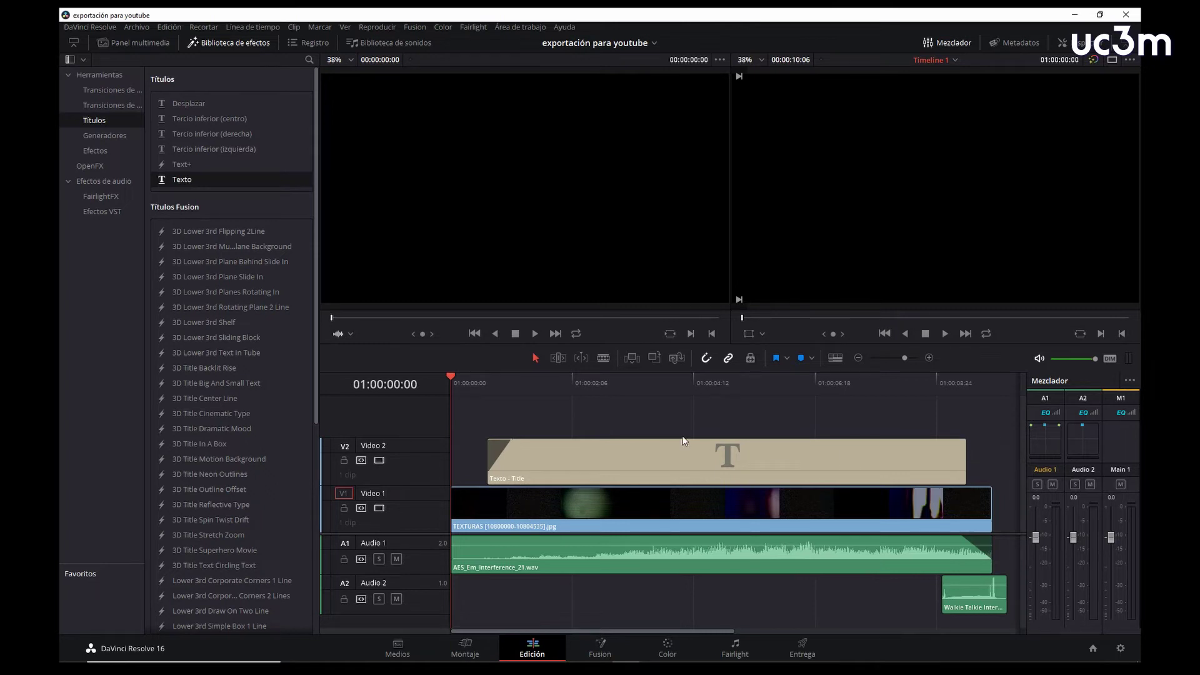
pyautogui.click(580, 455)
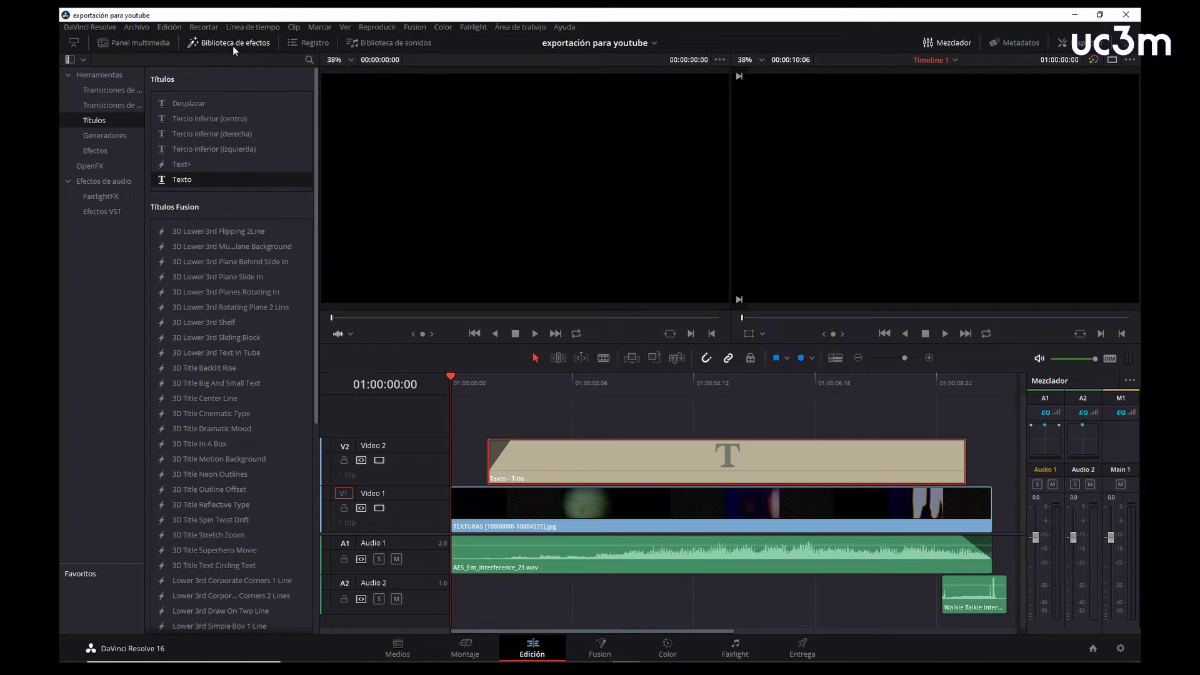
# Show the Texto title's settings (Times New Roman, size 128) in the Inspector and park on a title frame
pyautogui.click(232, 46)
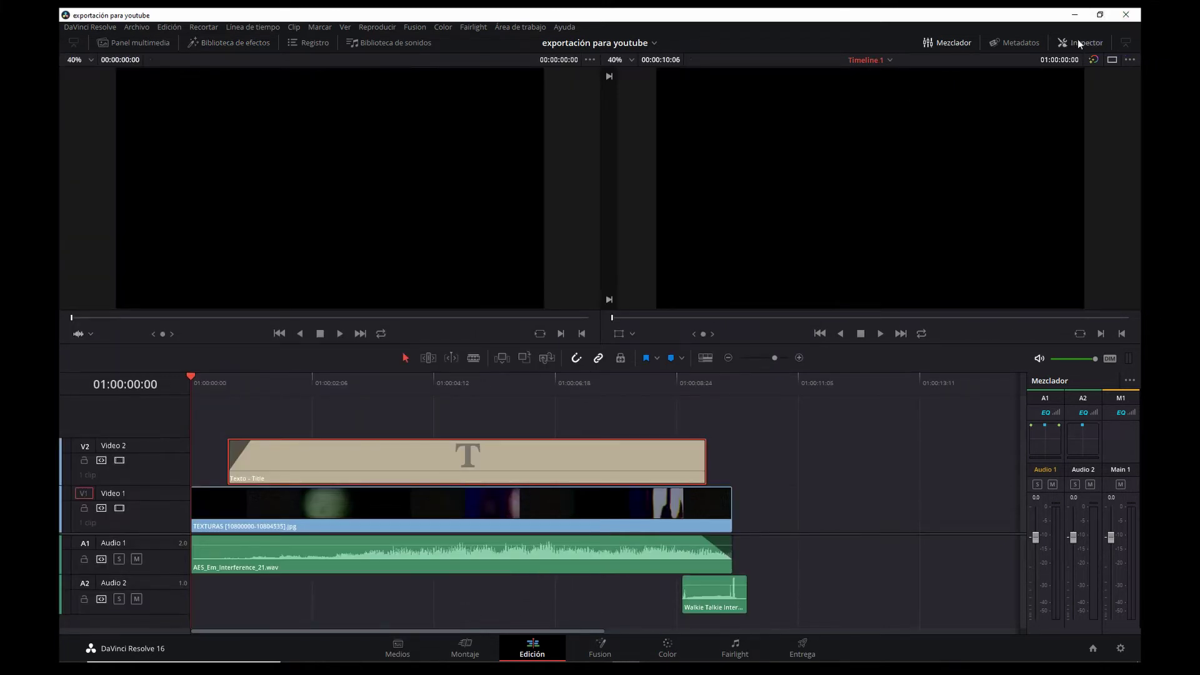
pyautogui.click(1078, 40)
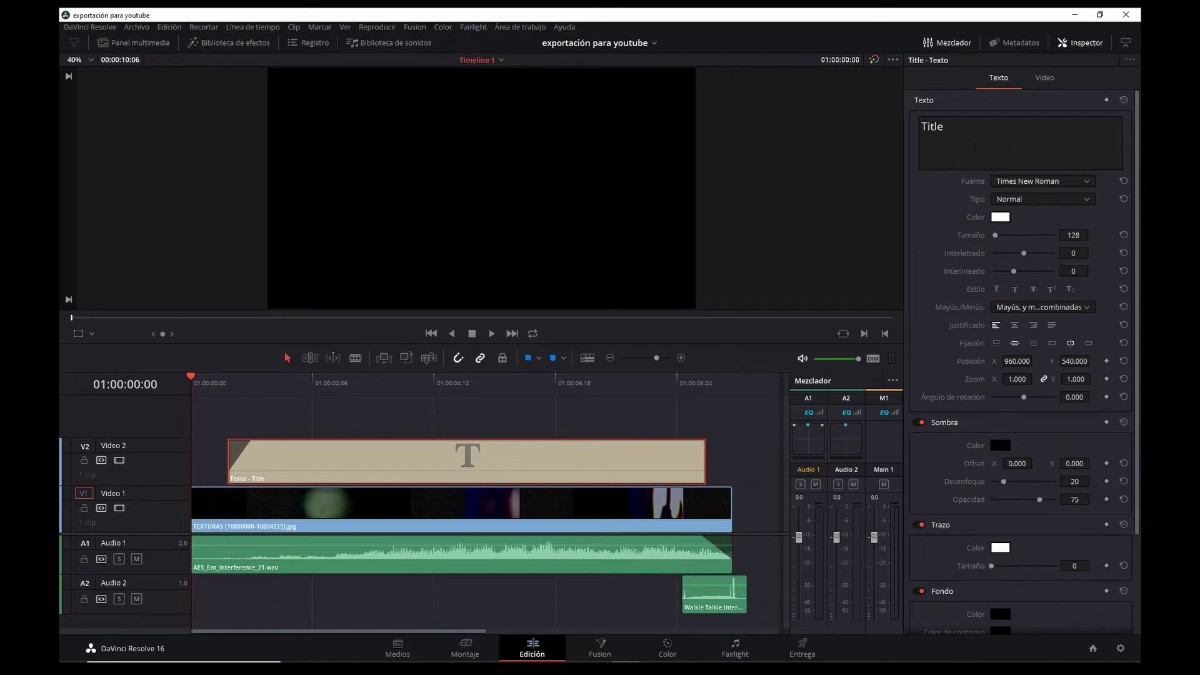
pyautogui.click(510, 507)
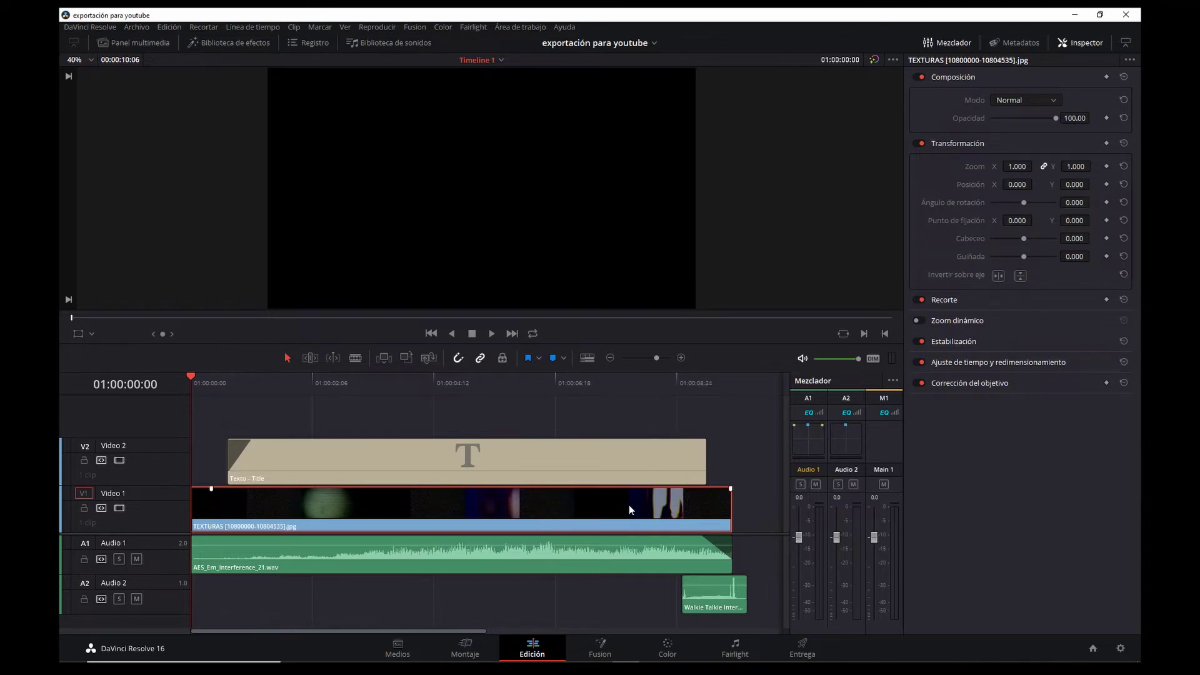
pyautogui.click(558, 449)
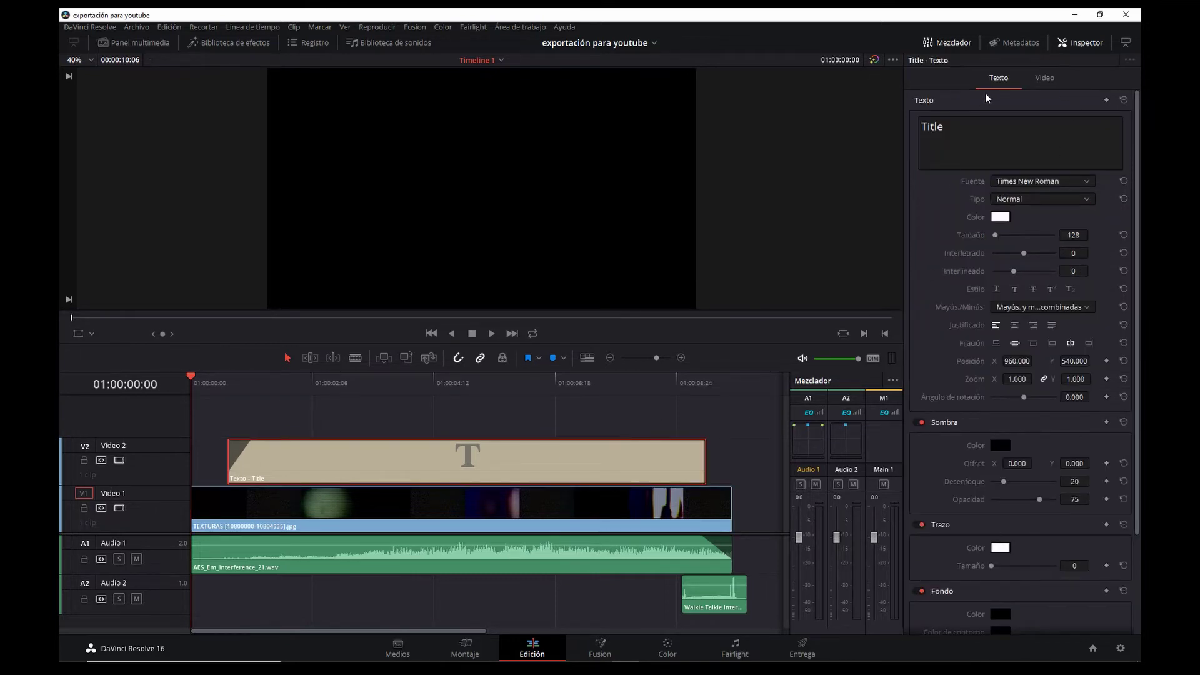
pyautogui.moveTo(383, 382); pyautogui.dragTo(488, 384)
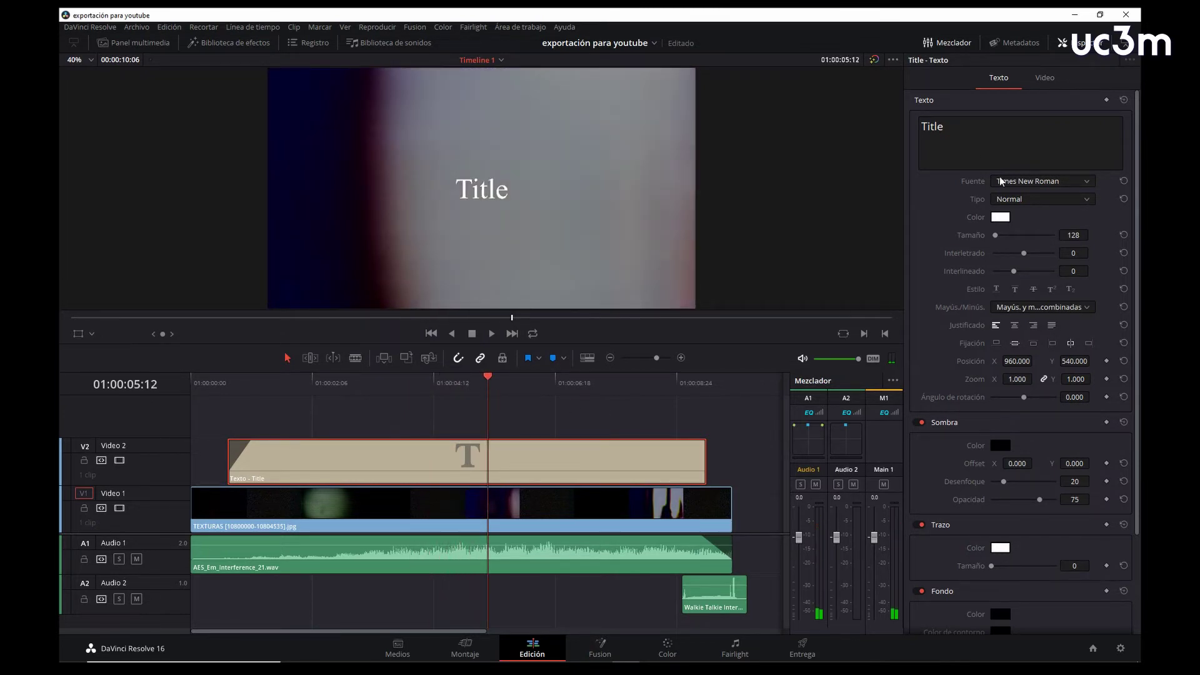
# Replace the placeholder 'Title' with the text 'POSTPRODUCCIÓN DIGITAL'
pyautogui.doubleClick(932, 127)
pyautogui.press('BackSpace')
pyautogui.write('POSTR')
pyautogui.press('BackSpace')
pyautogui.write('P')
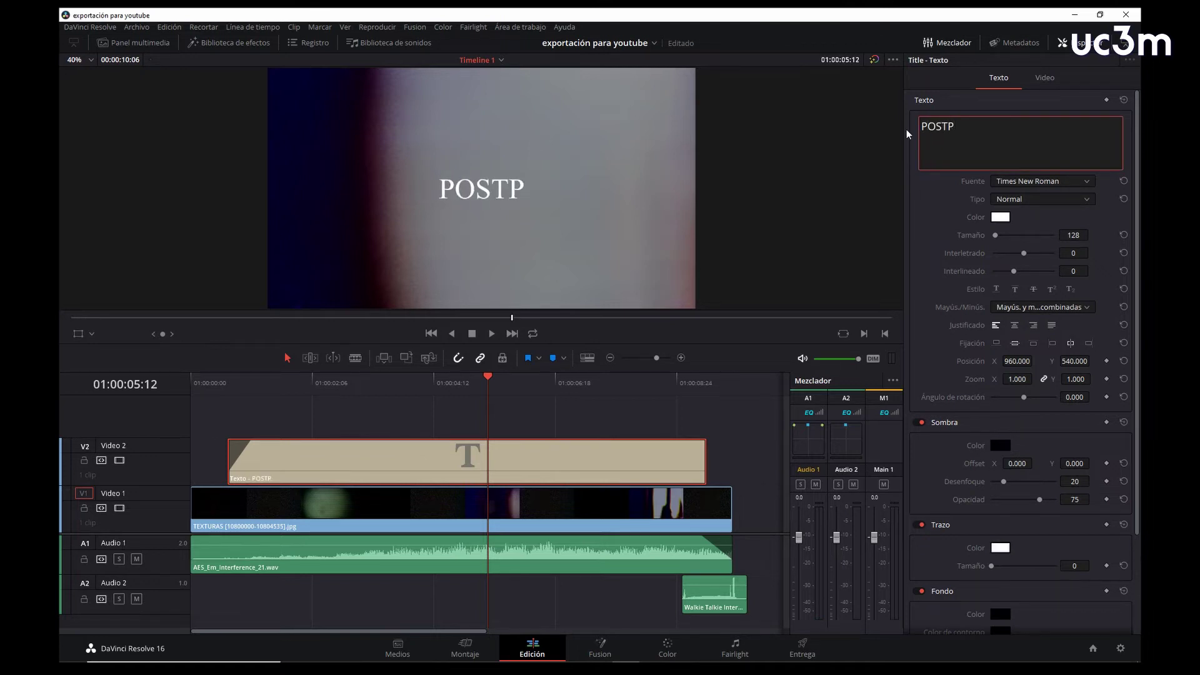
pyautogui.write('RODUCCIÓN DIGITAL')
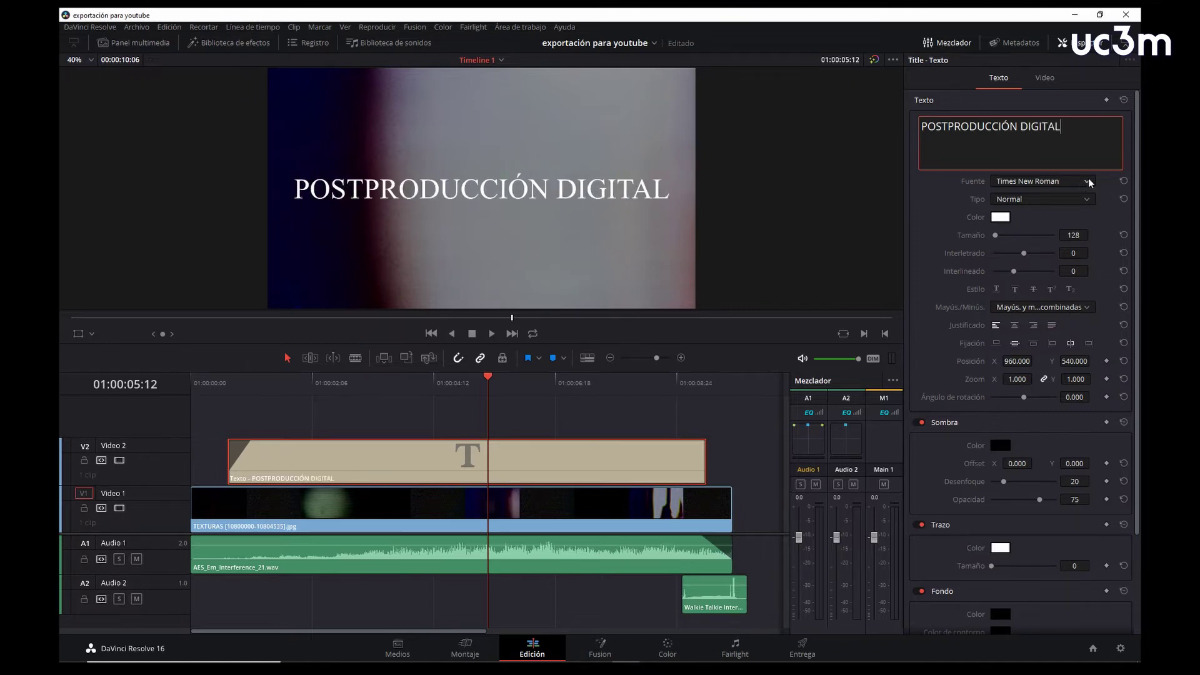
# Switch the title's font to Agency FB
pyautogui.click(1088, 181)
pyautogui.scroll(-2, 1061, 475)
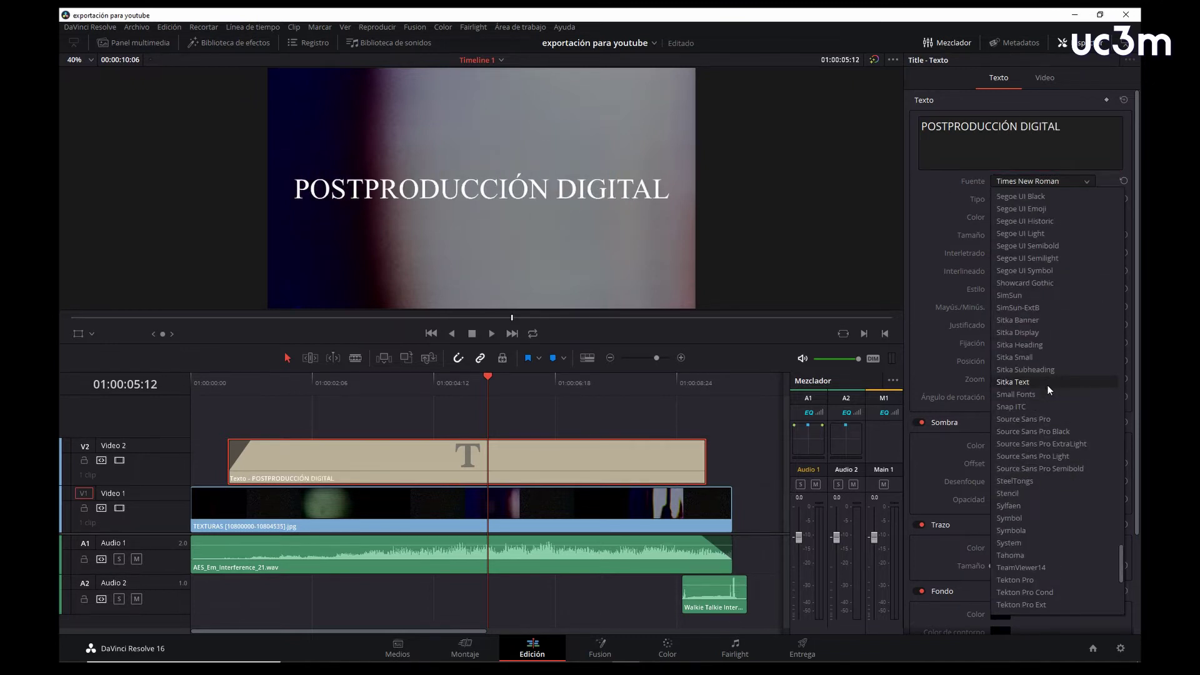
pyautogui.scroll(15, 1047, 385)
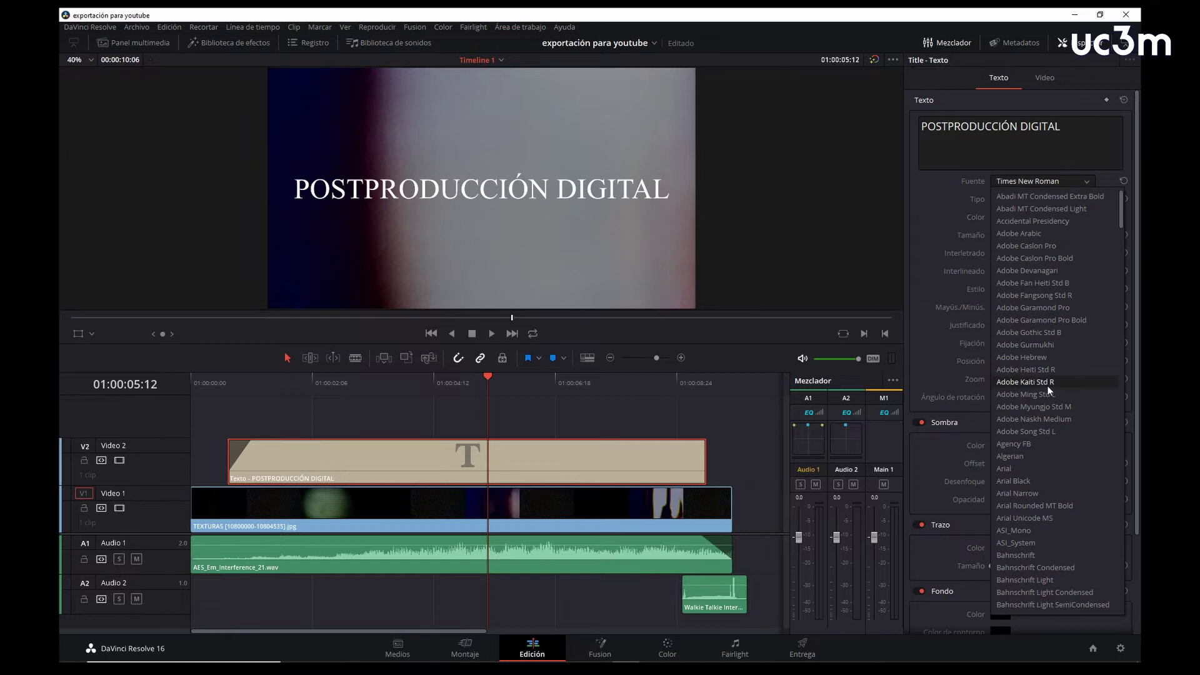
pyautogui.click(1045, 443)
pyautogui.moveTo(1074, 135); pyautogui.dragTo(923, 127)
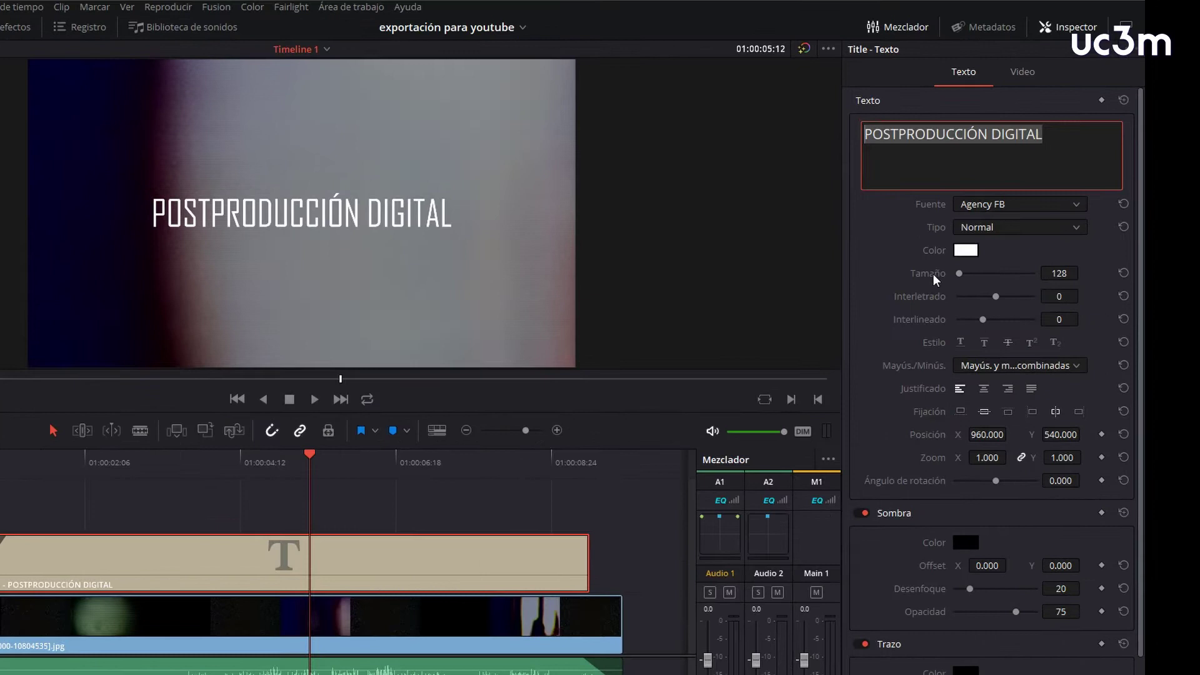
# Set the title's size to 188 and its position to X 910, Y 480
pyautogui.moveTo(995, 235); pyautogui.dragTo(1003, 239)
pyautogui.moveTo(967, 273); pyautogui.dragTo(966, 273)
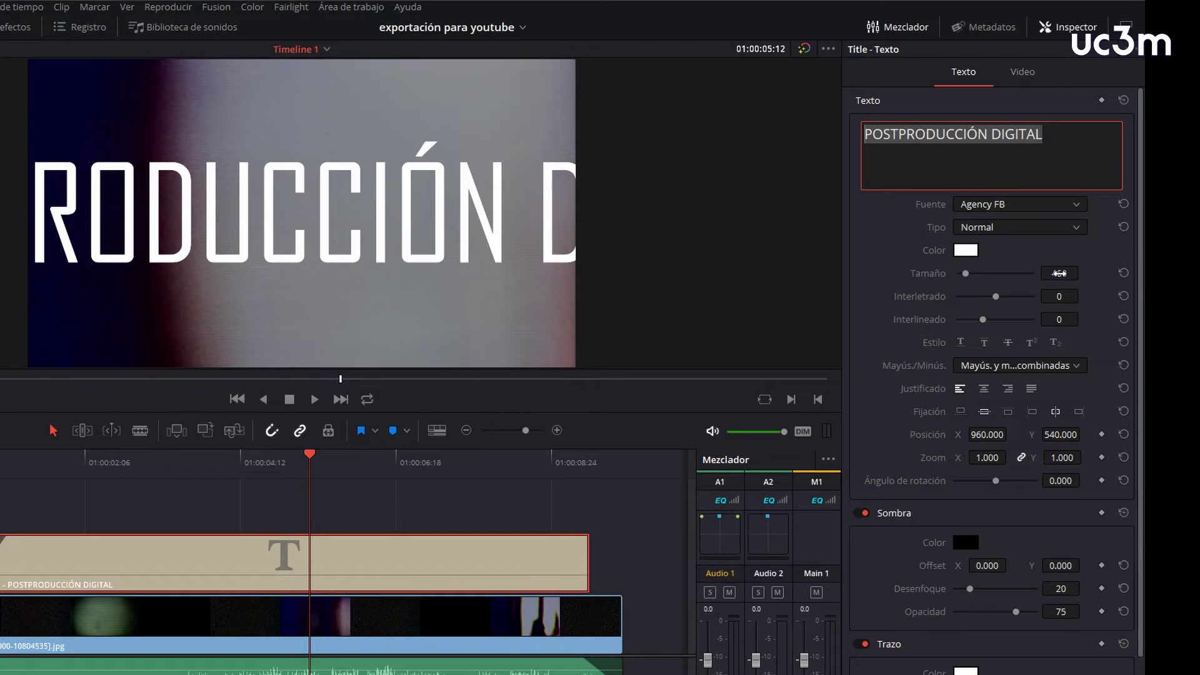
pyautogui.moveTo(1059, 273)
pyautogui.mouseDown()
pyautogui.moveTo(1038, 273)
pyautogui.moveTo(1051, 273)
pyautogui.mouseUp()
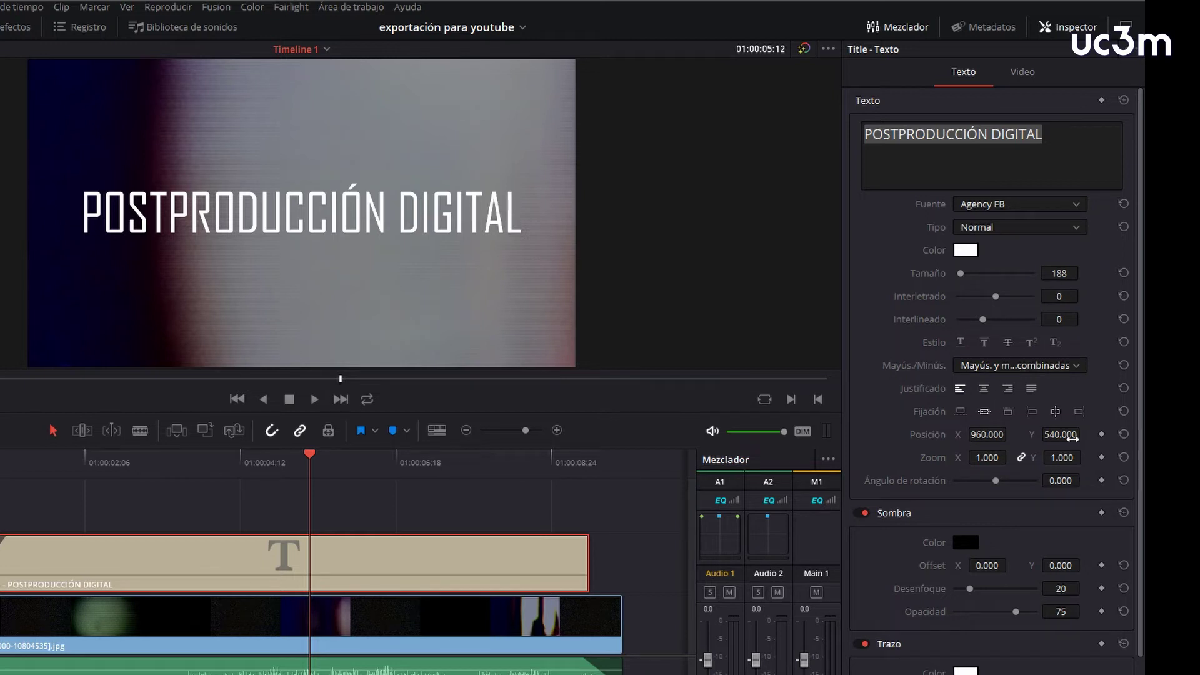
pyautogui.moveTo(1013, 438)
pyautogui.mouseDown()
pyautogui.moveTo(1084, 434)
pyautogui.moveTo(1074, 435)
pyautogui.mouseUp()
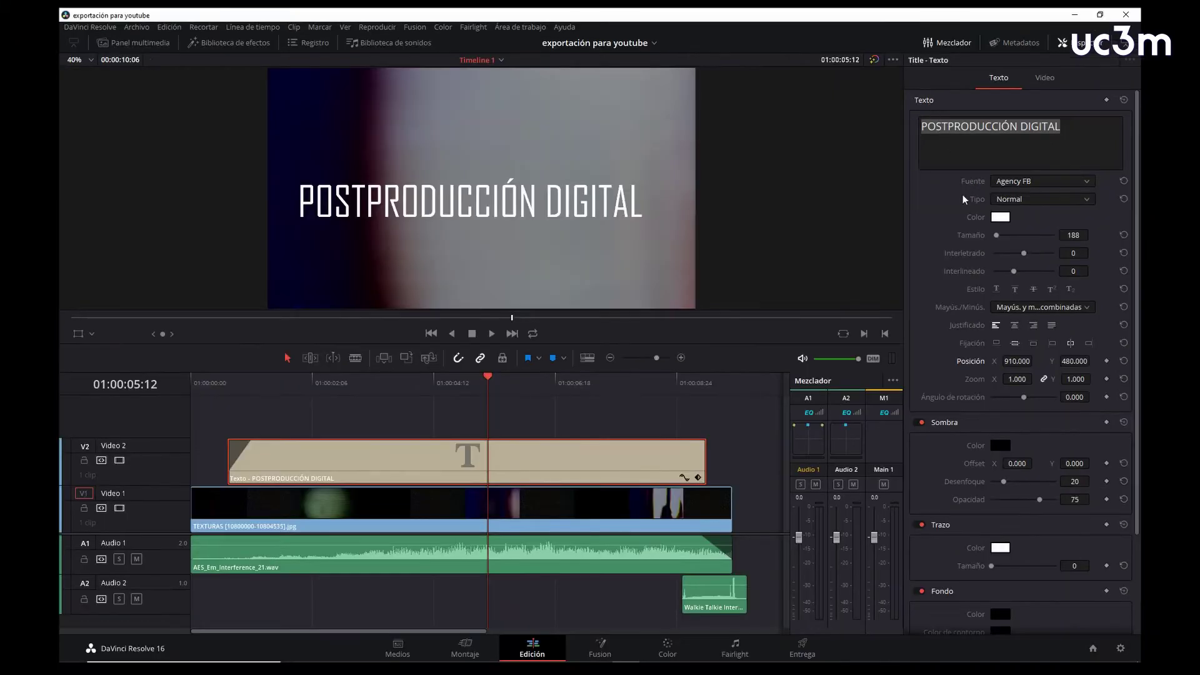
pyautogui.scroll(-3, 945, 367)
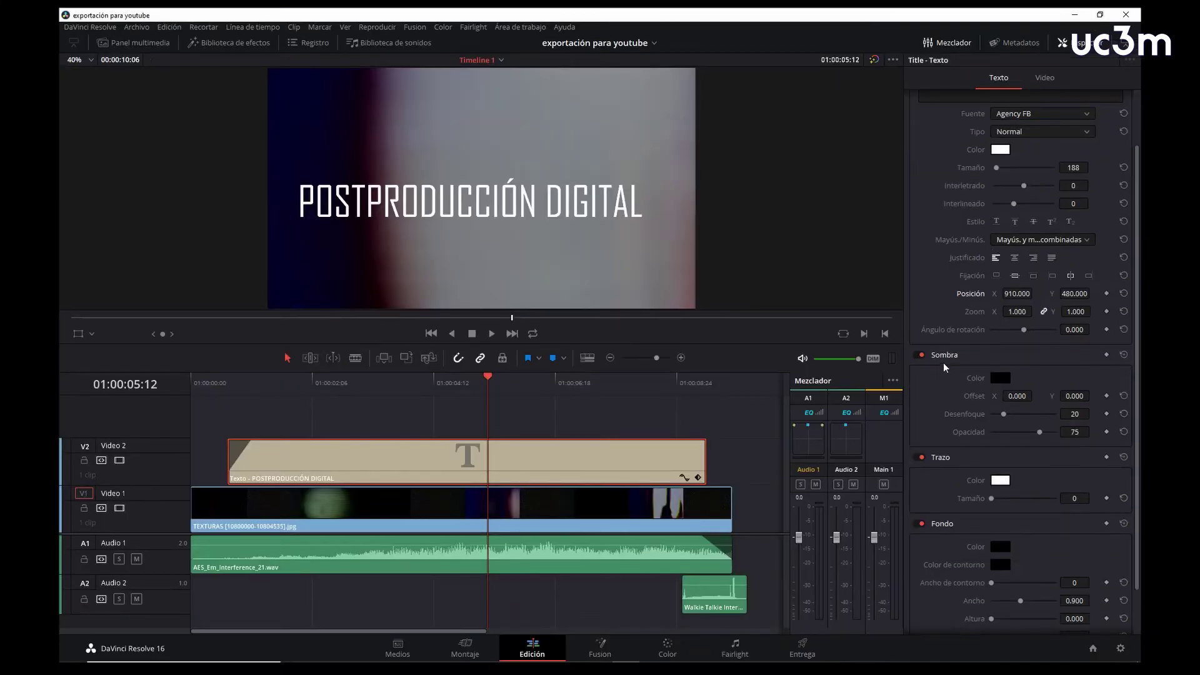
# Give the title's background box height 0.226, corners 0 and centre X -47
pyautogui.scroll(-2, 944, 363)
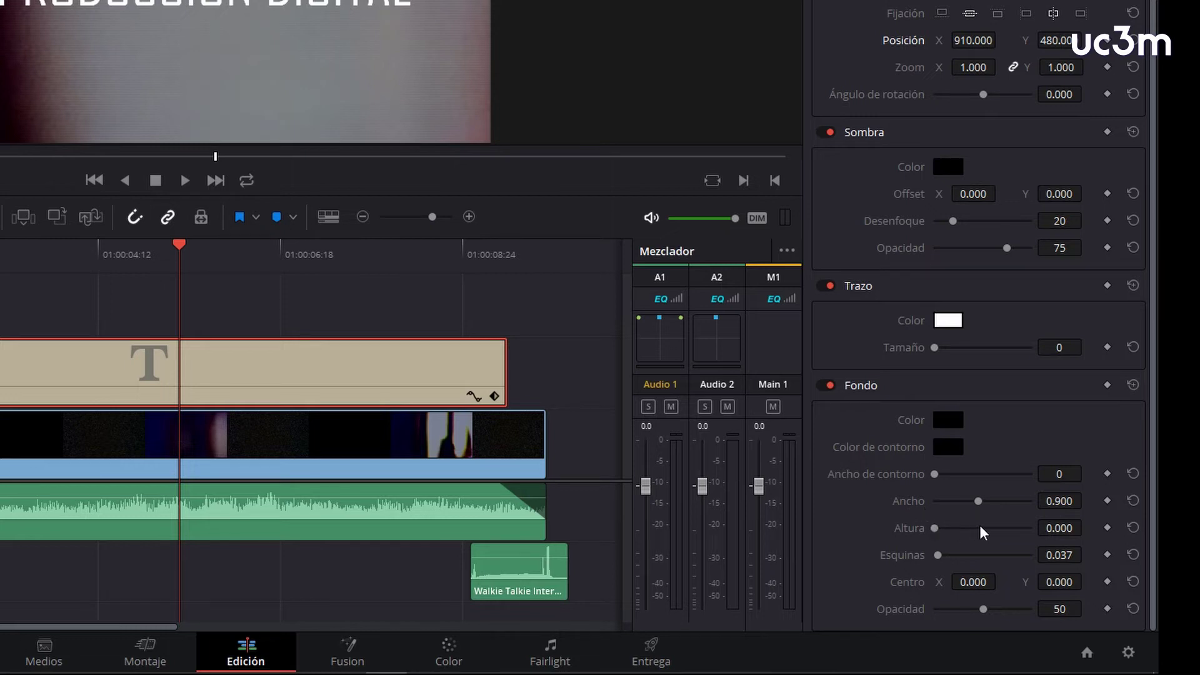
pyautogui.moveTo(1042, 528); pyautogui.dragTo(946, 532)
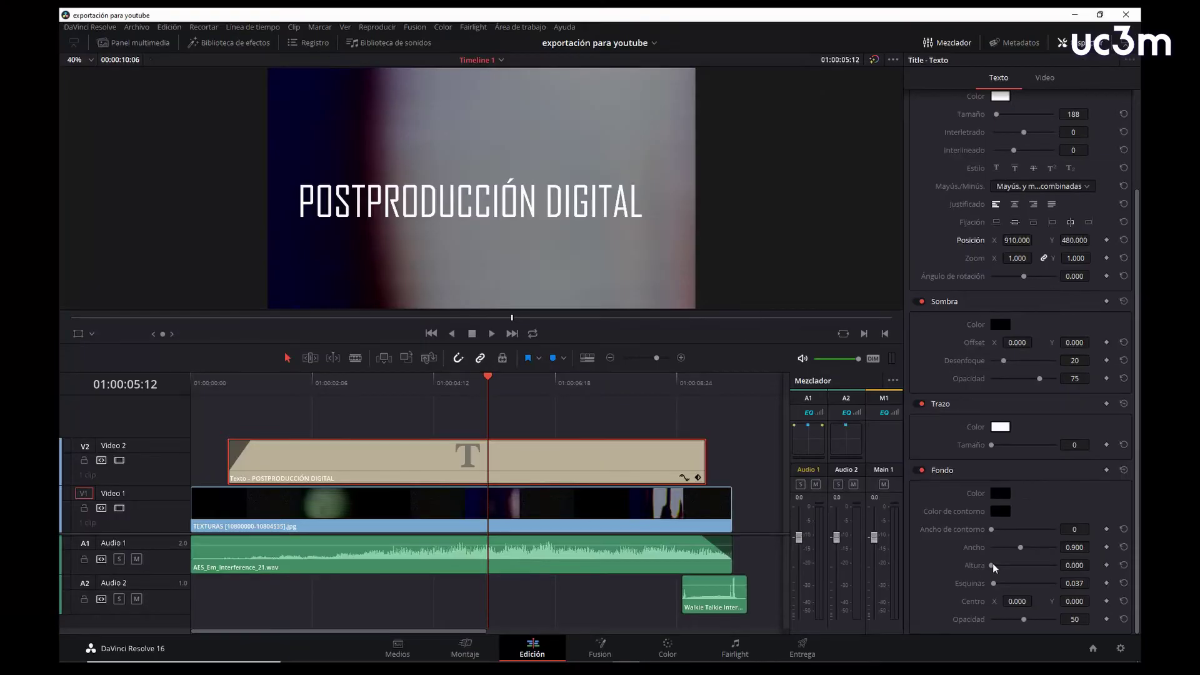
pyautogui.moveTo(998, 567); pyautogui.dragTo(999, 568)
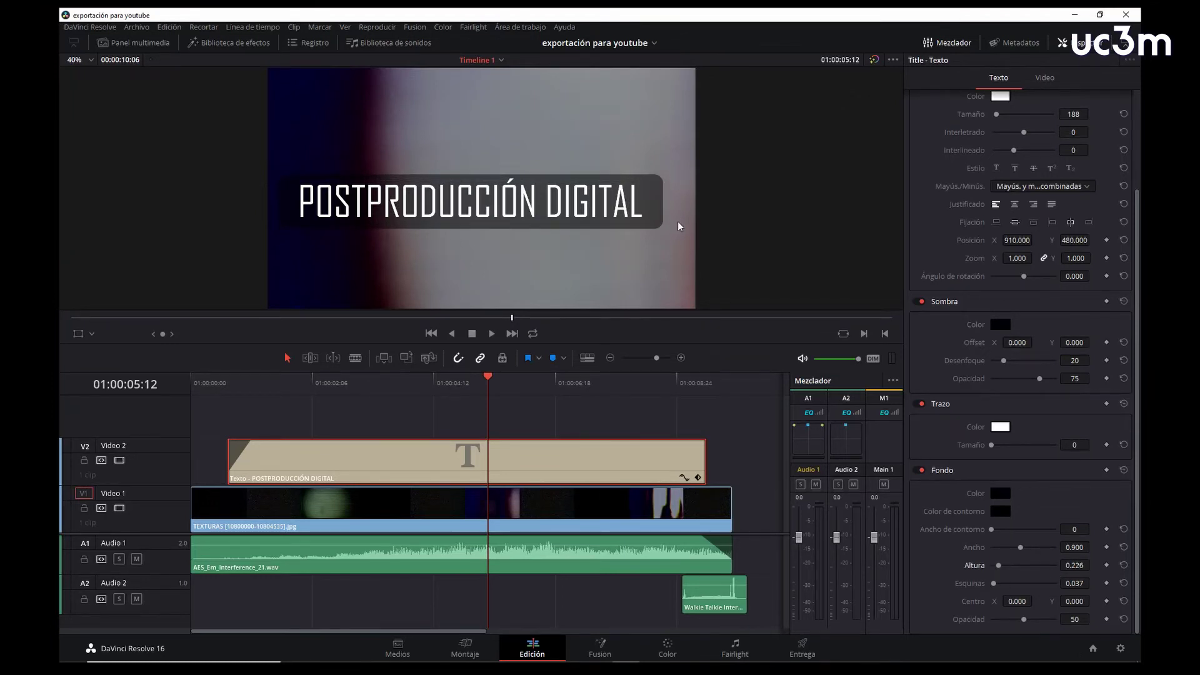
pyautogui.moveTo(996, 583); pyautogui.dragTo(975, 582)
pyautogui.moveTo(1018, 601)
pyautogui.mouseDown()
pyautogui.moveTo(1036, 601)
pyautogui.moveTo(1024, 600)
pyautogui.mouseUp()
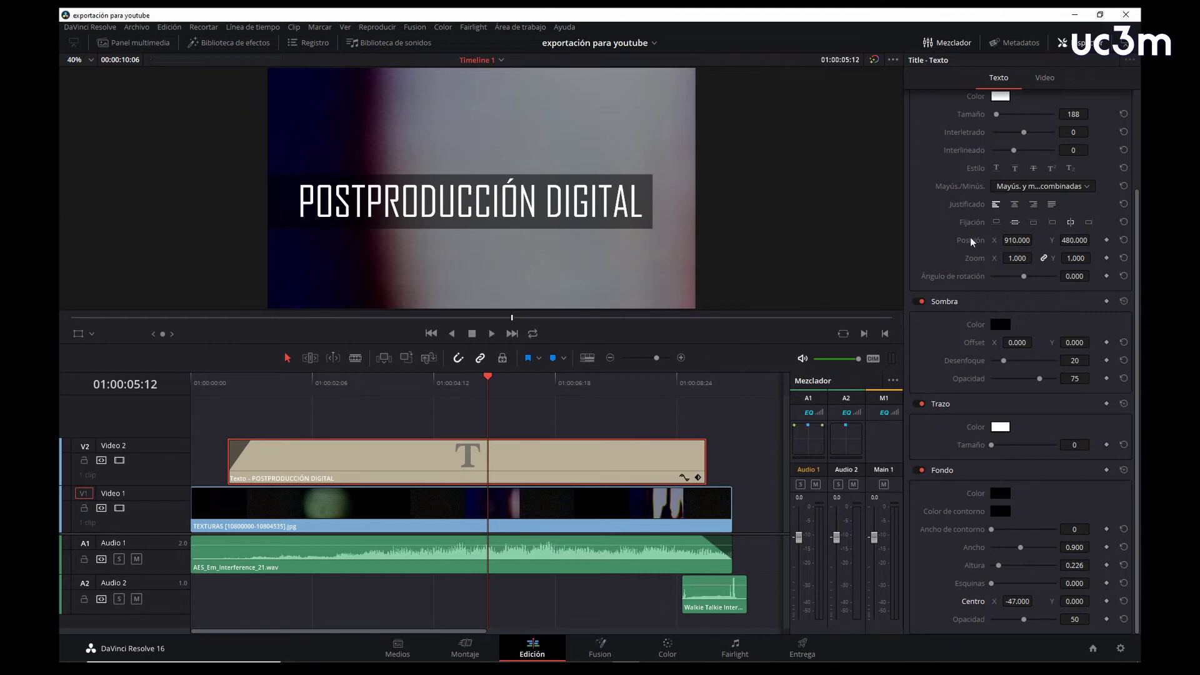
pyautogui.scroll(3, 972, 177)
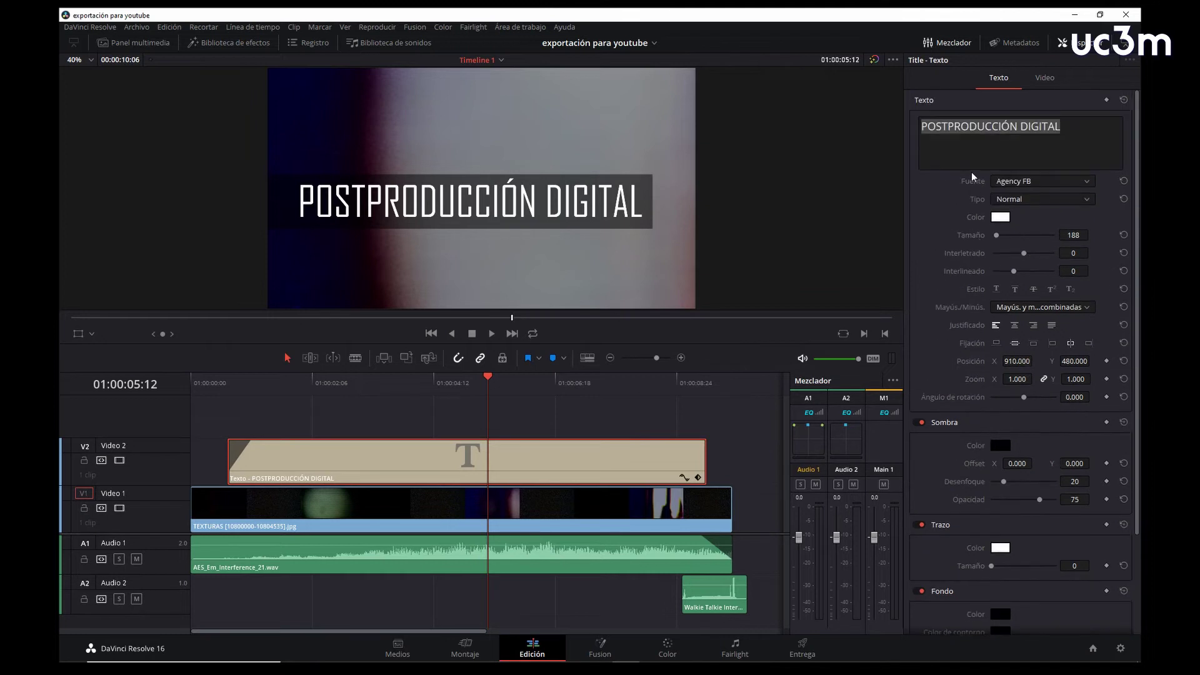
# Set the title clip's opacity to 50 and its background box opacity to 100
pyautogui.click(1048, 77)
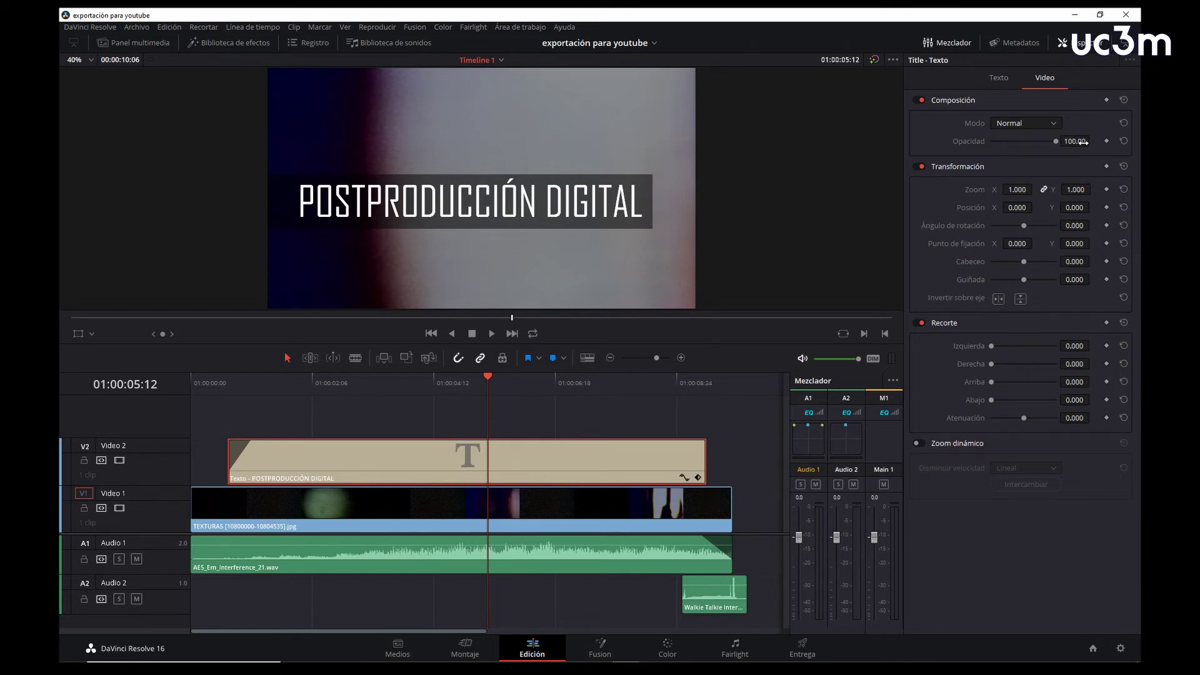
pyautogui.moveTo(1079, 141); pyautogui.dragTo(1097, 159)
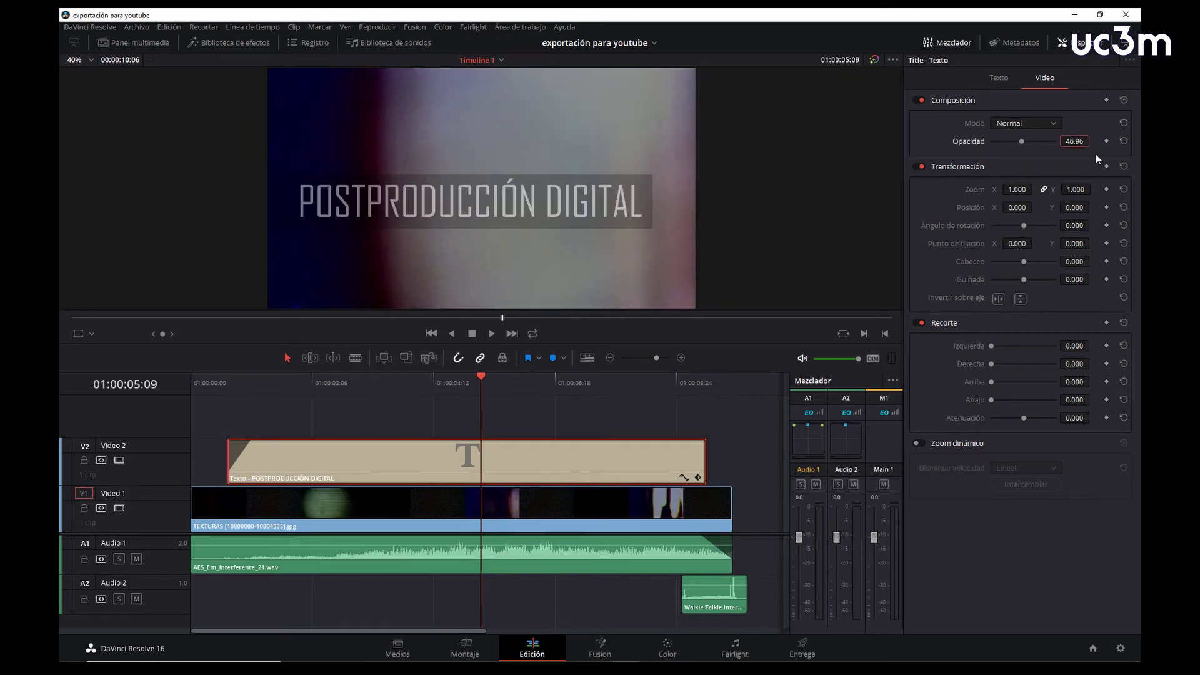
pyautogui.write('50.00')
pyautogui.click(1002, 78)
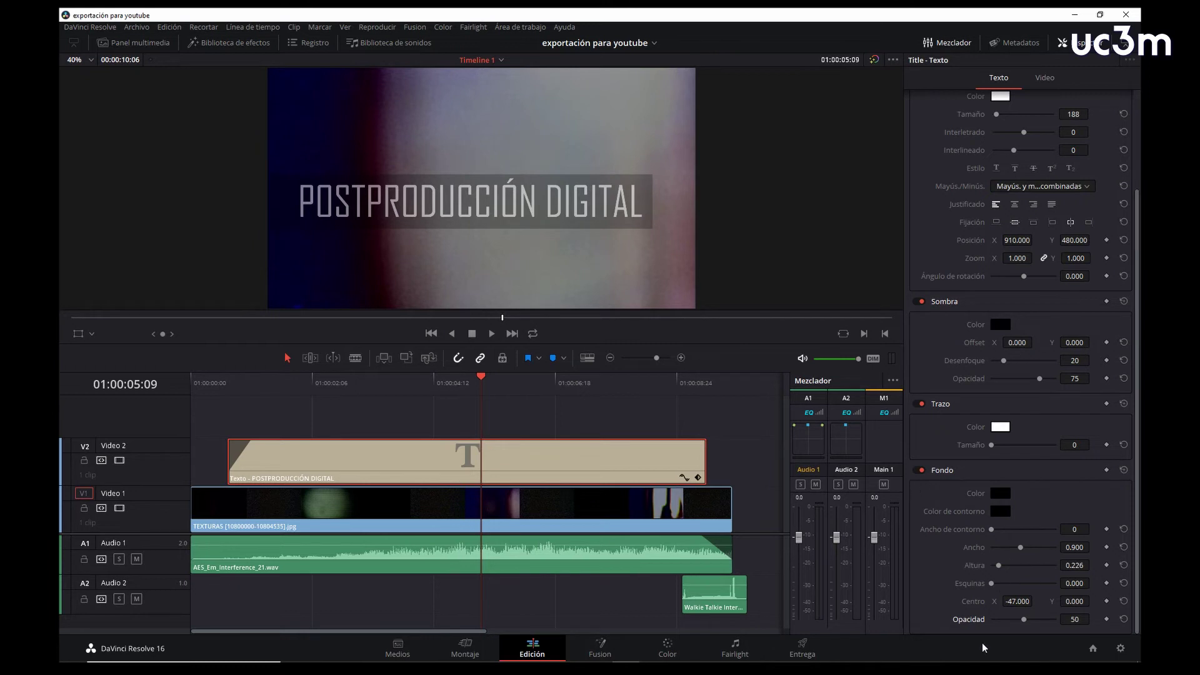
pyautogui.moveTo(1024, 620); pyautogui.dragTo(1080, 622)
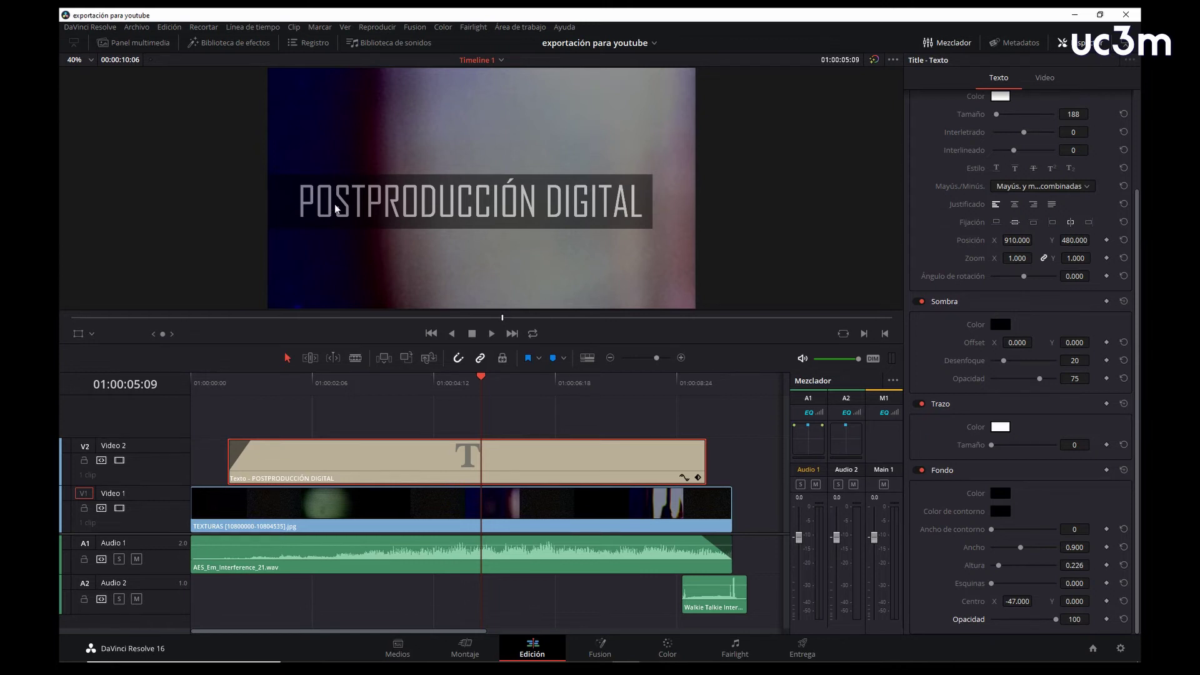
pyautogui.click(1044, 79)
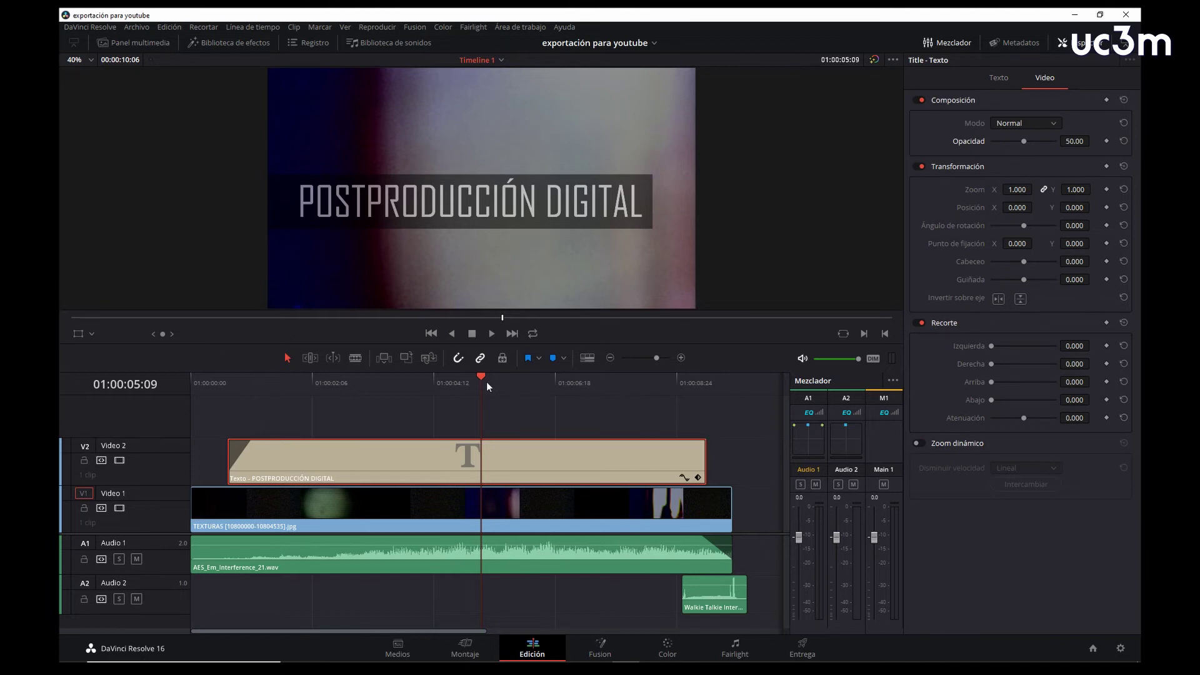
# Play the edit from the start, then park the playhead at 01:00:07:10
pyautogui.moveTo(483, 374); pyautogui.dragTo(180, 384)
pyautogui.press('space')
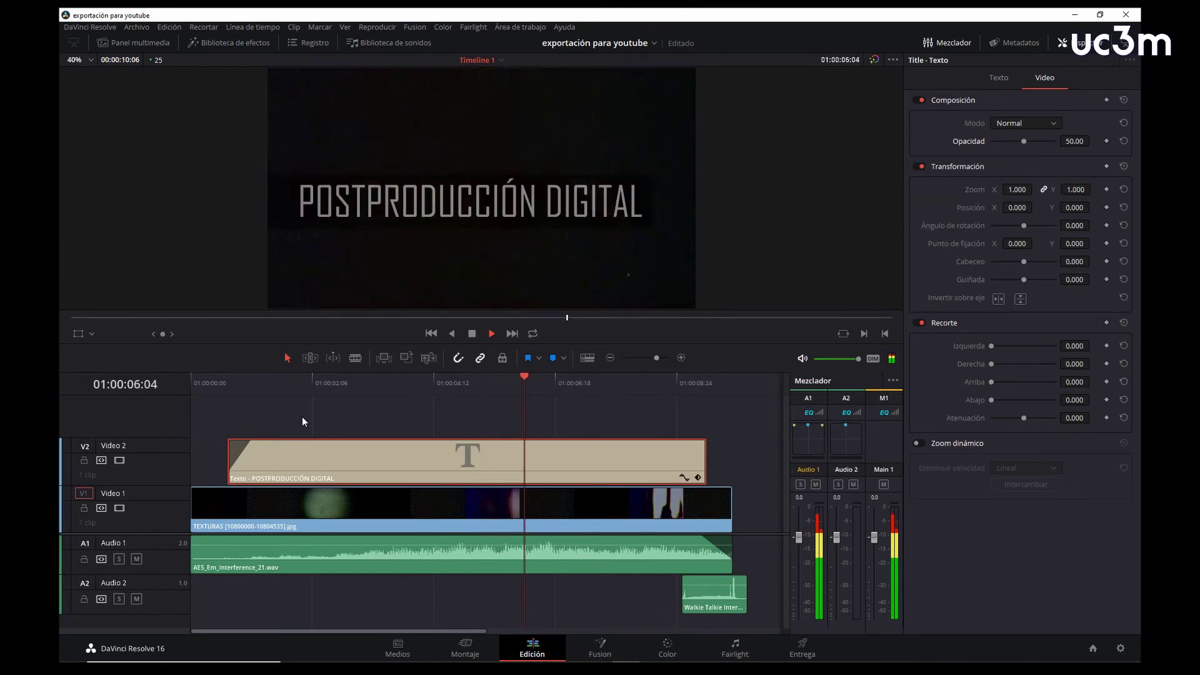
pyautogui.press('space')
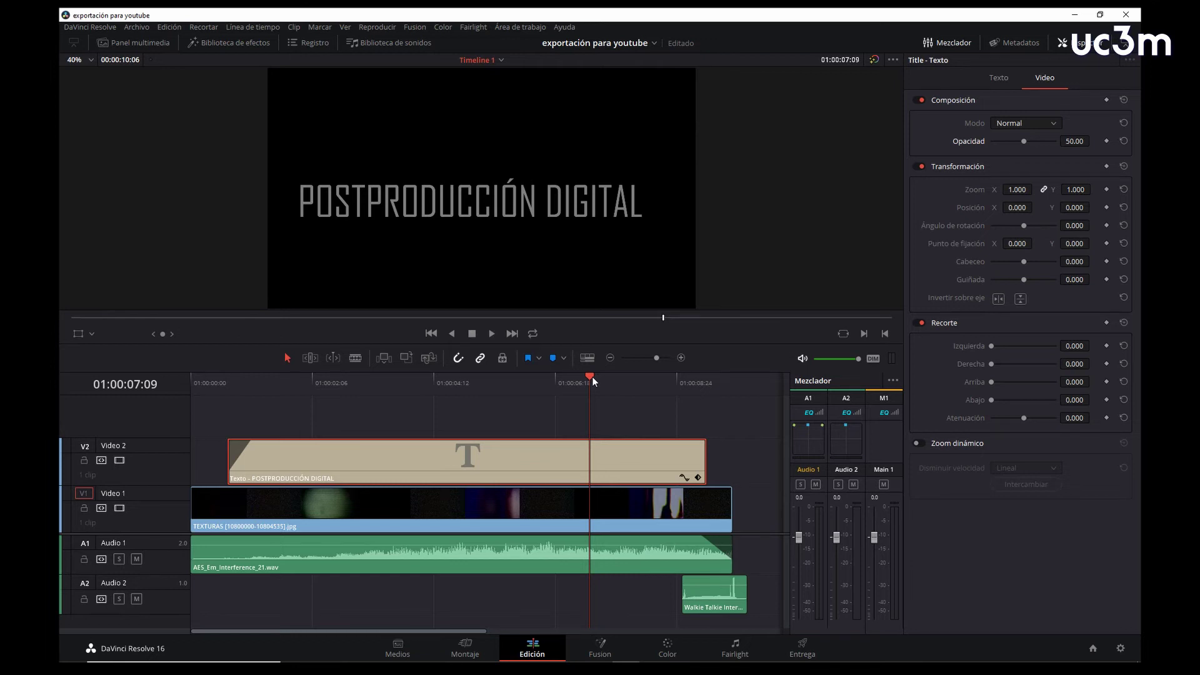
pyautogui.click(592, 380)
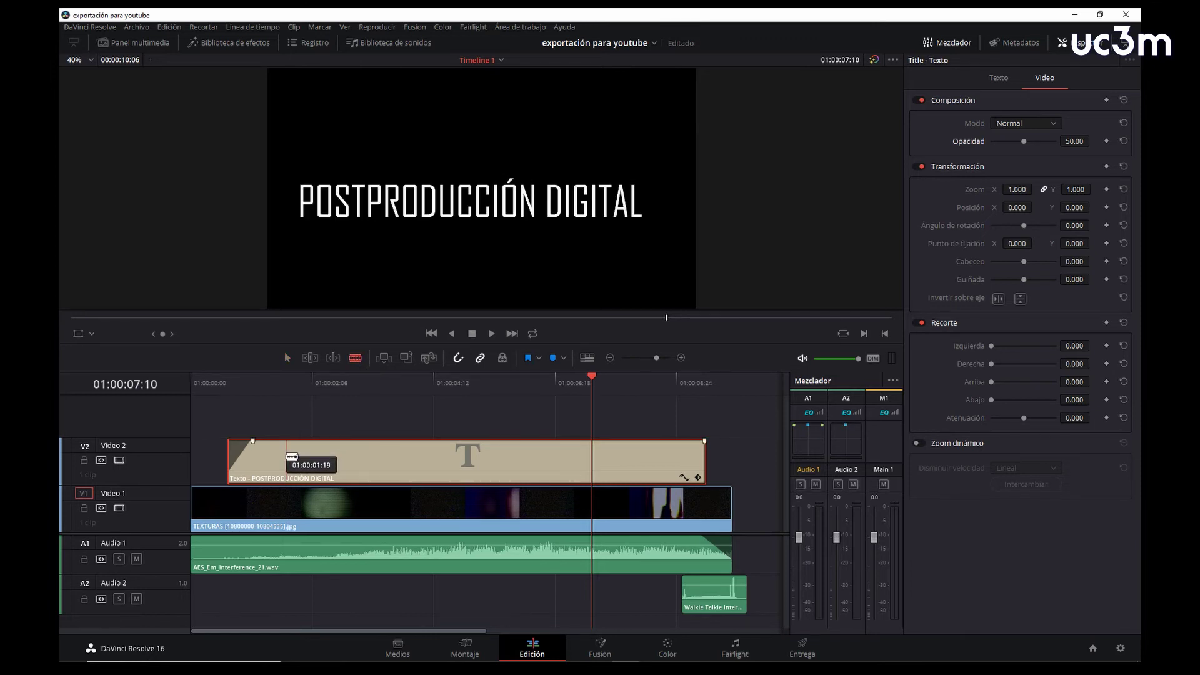
# Blade the V2 title clip at nine points along its length and replay from the start
pyautogui.click(286, 461)
pyautogui.click(343, 461)
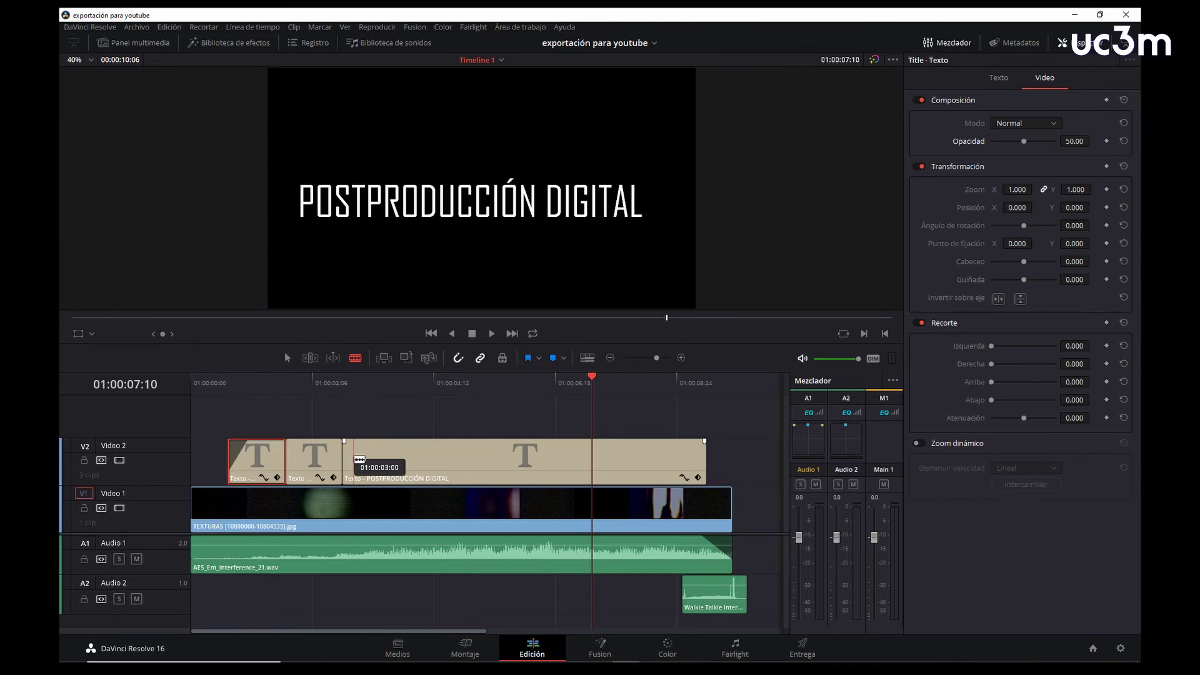
pyautogui.click(354, 461)
pyautogui.click(413, 457)
pyautogui.click(467, 457)
pyautogui.click(493, 458)
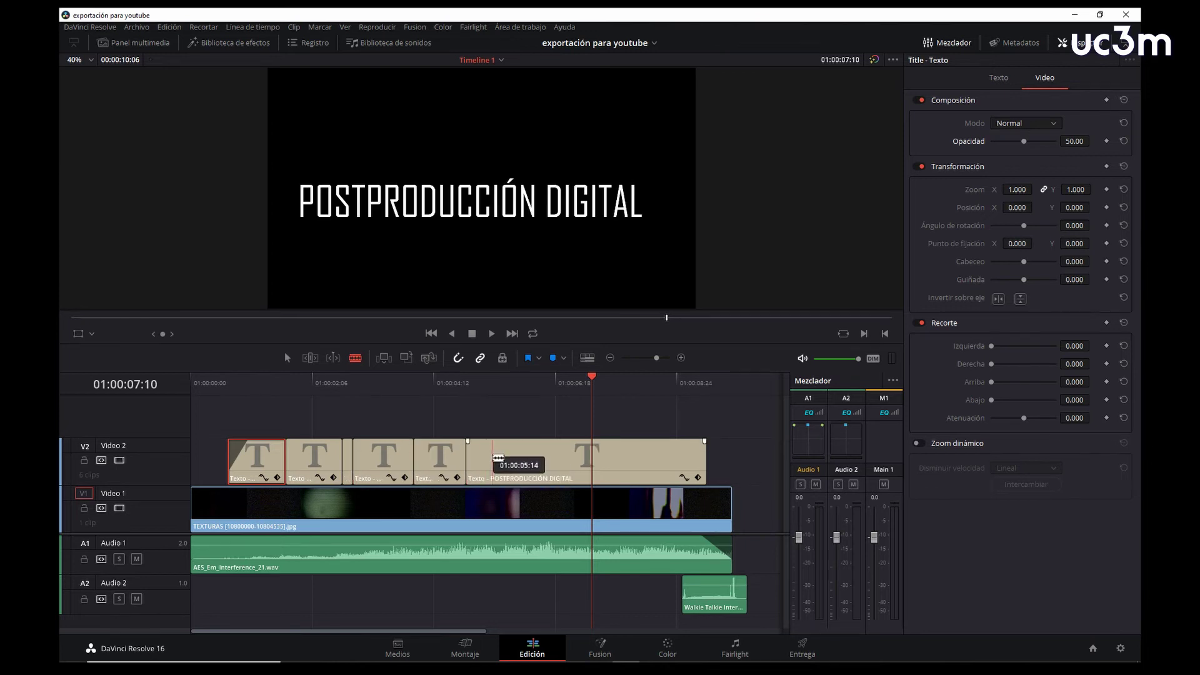
pyautogui.click(570, 458)
pyautogui.click(592, 458)
pyautogui.click(661, 458)
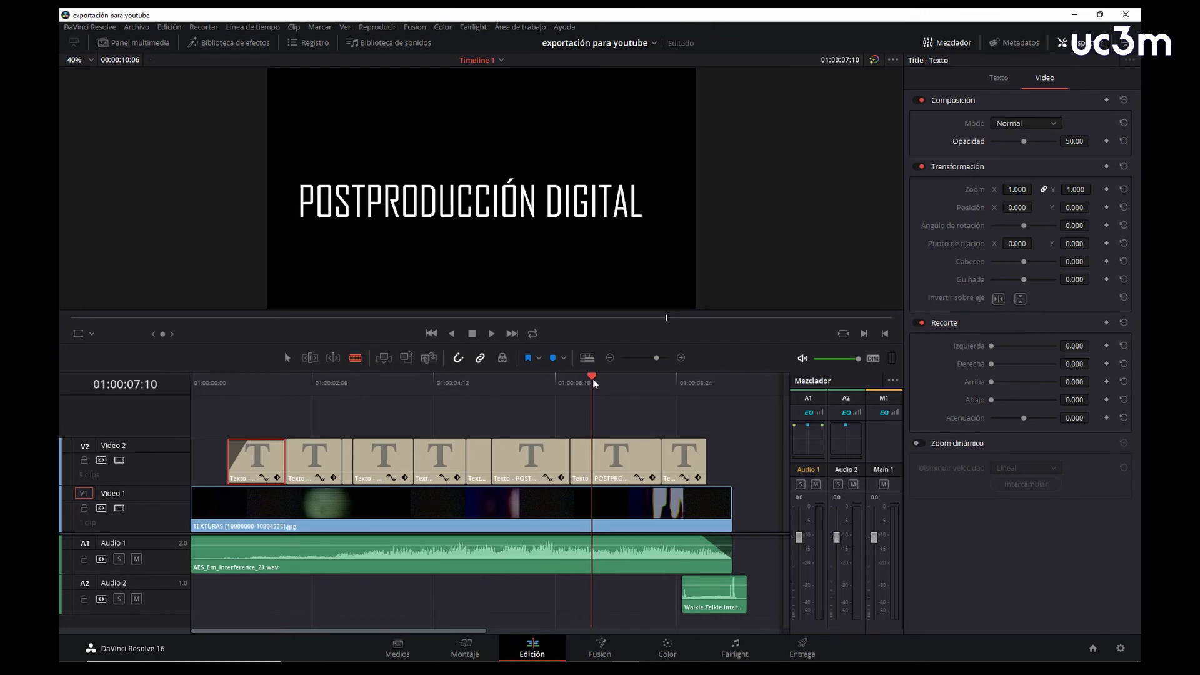
pyautogui.press('Home')
pyautogui.press('space')
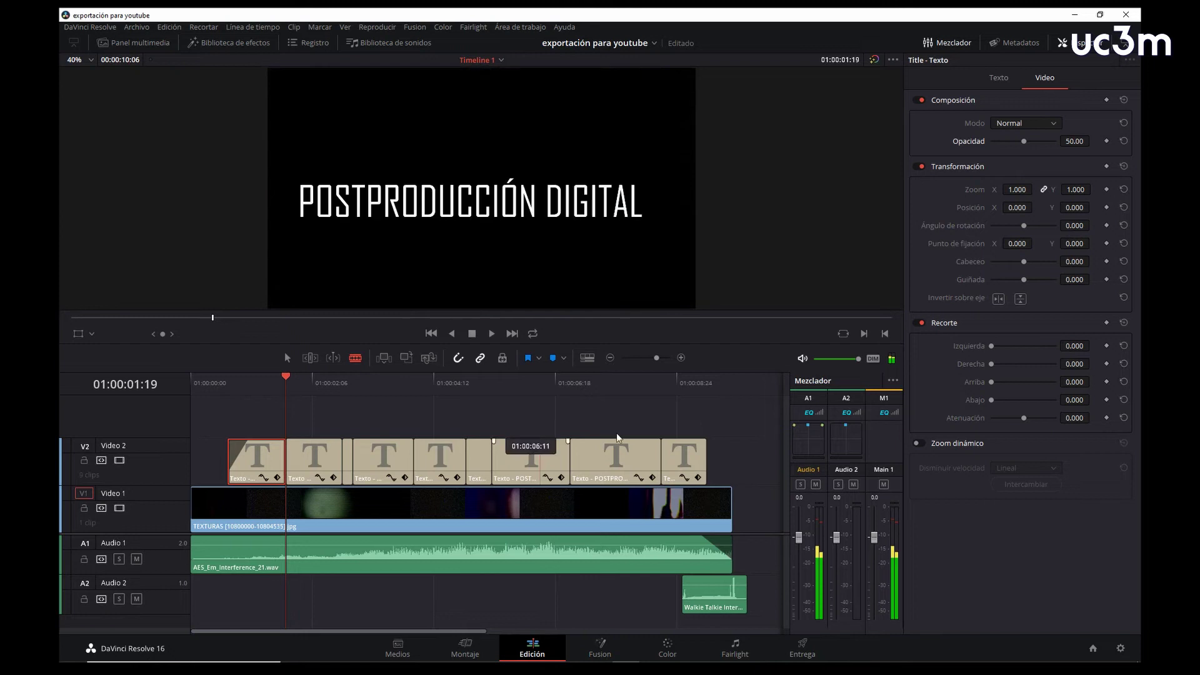
# Turn off snapping and trim several title pieces' ends to open small gaps
pyautogui.moveTo(656, 359); pyautogui.dragTo(664, 361)
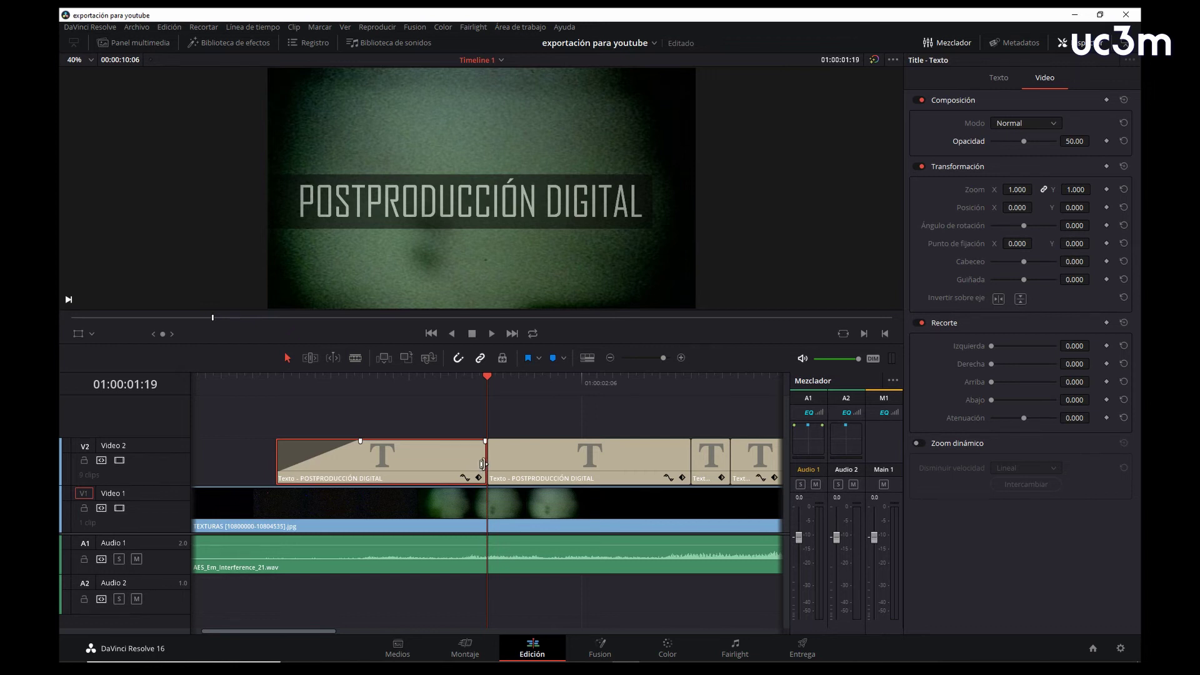
pyautogui.click(460, 360)
pyautogui.moveTo(486, 466); pyautogui.dragTo(478, 466)
pyautogui.moveTo(690, 466)
pyautogui.mouseDown()
pyautogui.moveTo(674, 466)
pyautogui.moveTo(742, 460)
pyautogui.mouseUp()
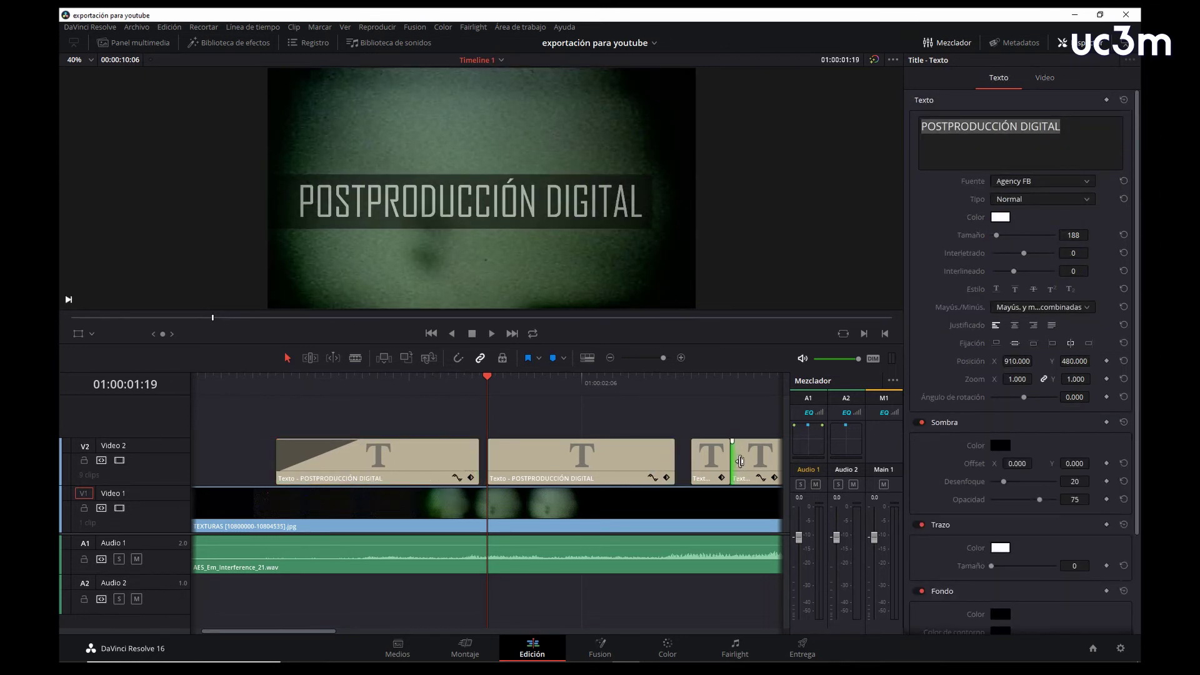
pyautogui.click(610, 358)
pyautogui.moveTo(594, 462); pyautogui.dragTo(589, 461)
pyautogui.click(686, 461)
pyautogui.click(729, 462)
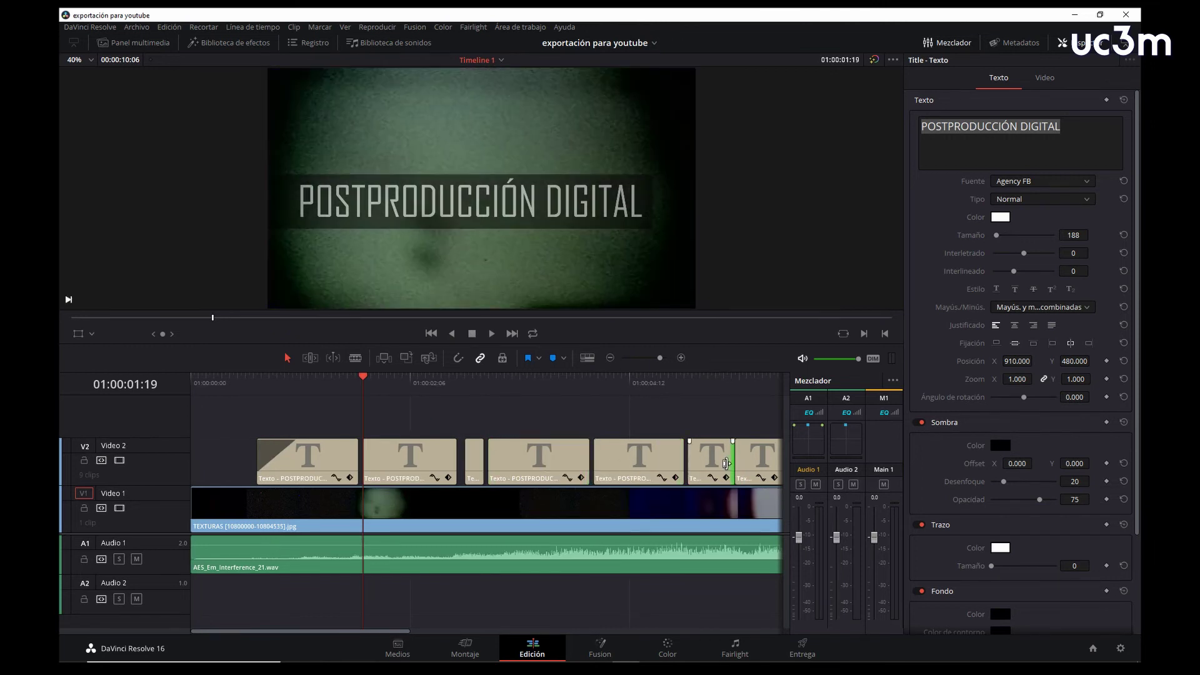
pyautogui.click(410, 380)
pyautogui.press('Down')
pyautogui.press('/')
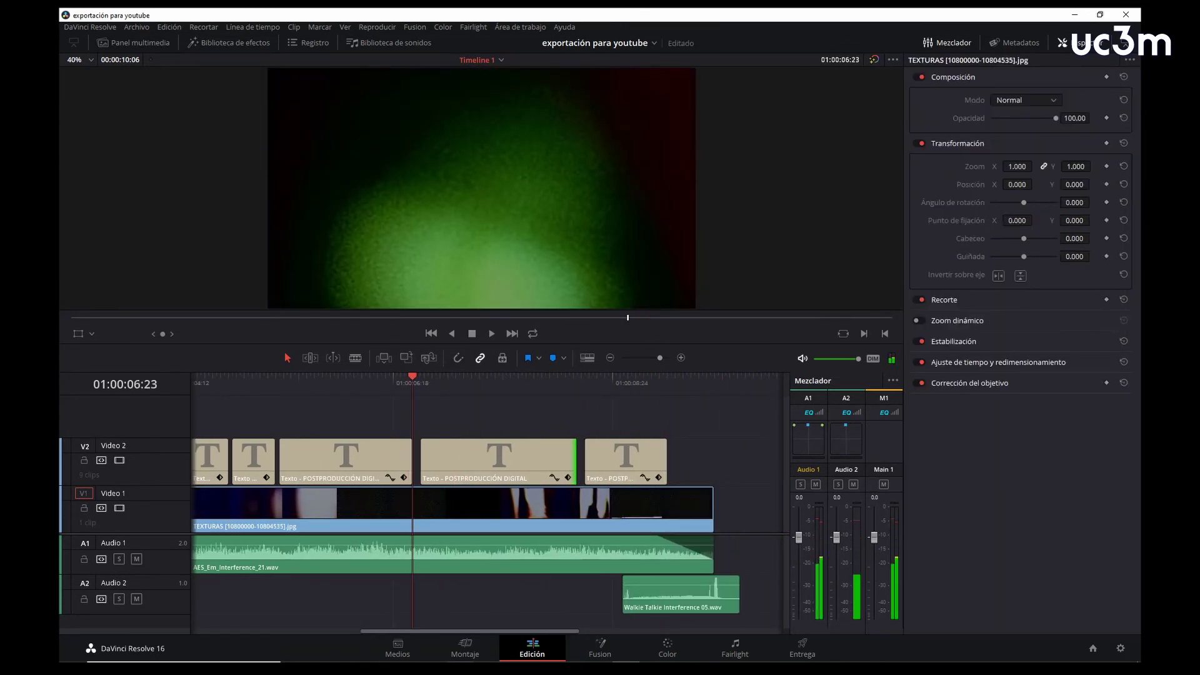
pyautogui.moveTo(500, 630); pyautogui.dragTo(397, 632)
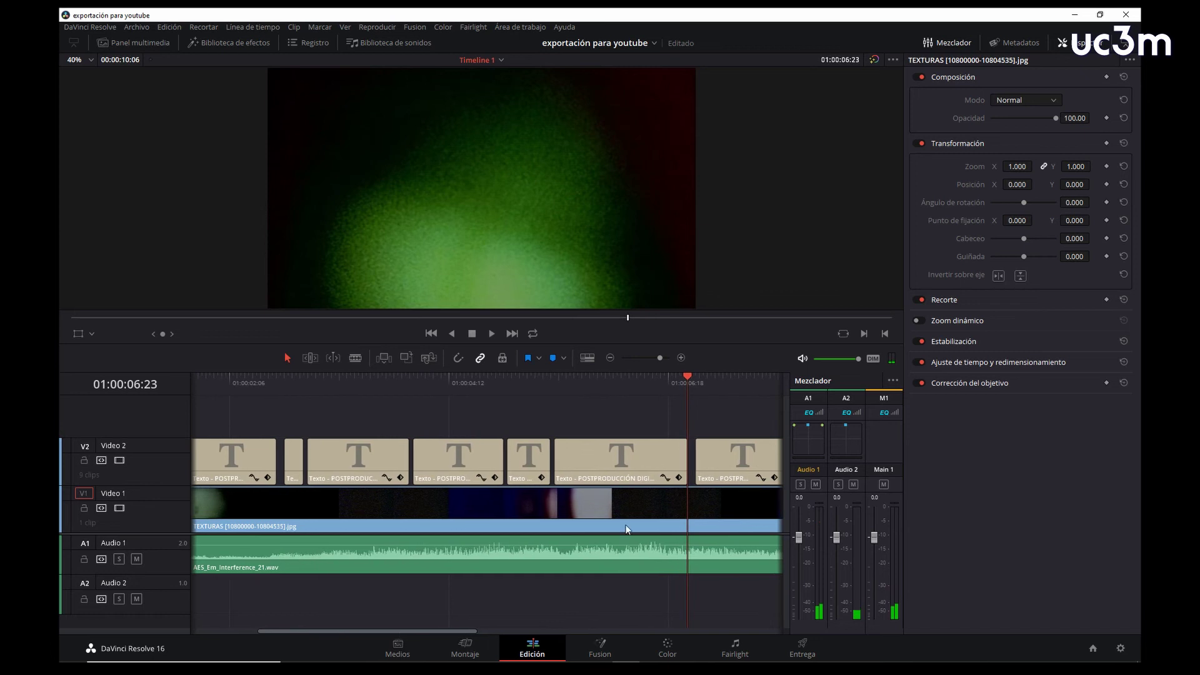
pyautogui.hotkey('shift', 'z')
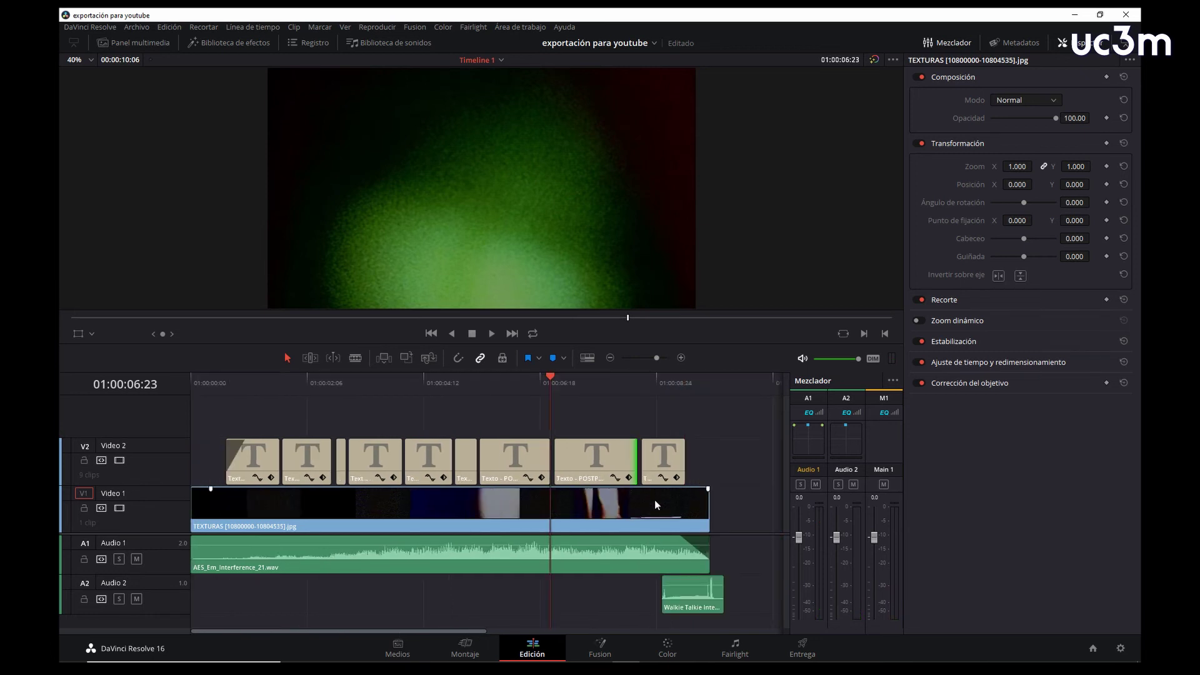
pyautogui.press('Home')
pyautogui.press('space')
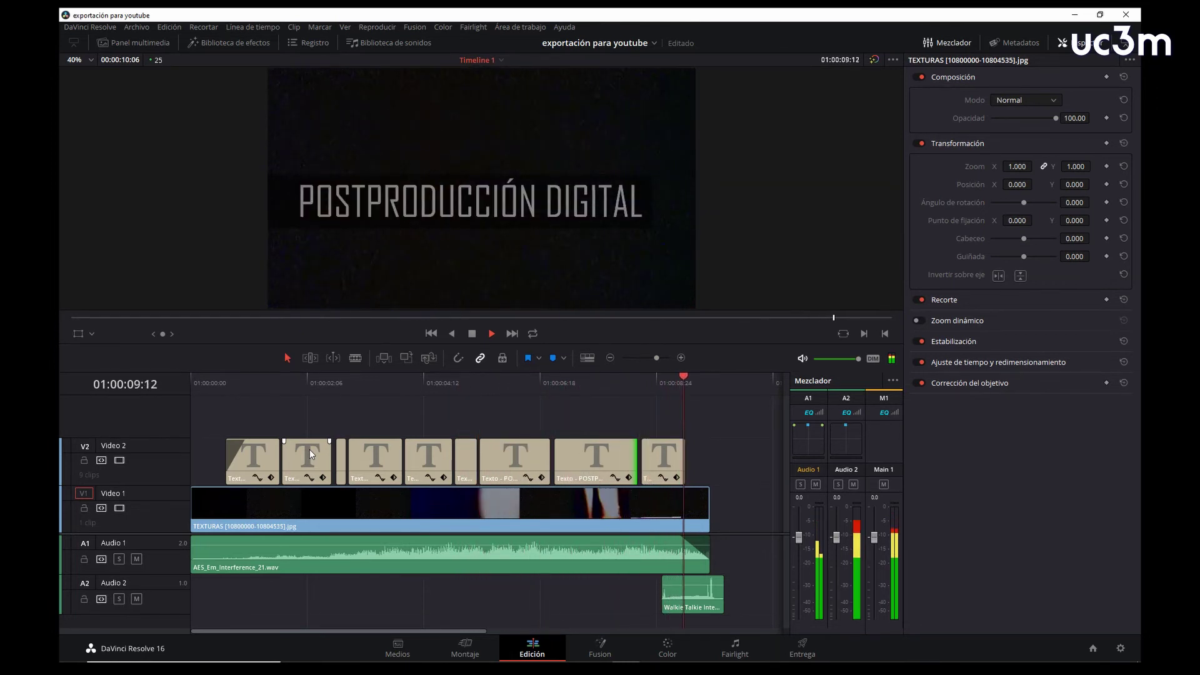
pyautogui.press('space')
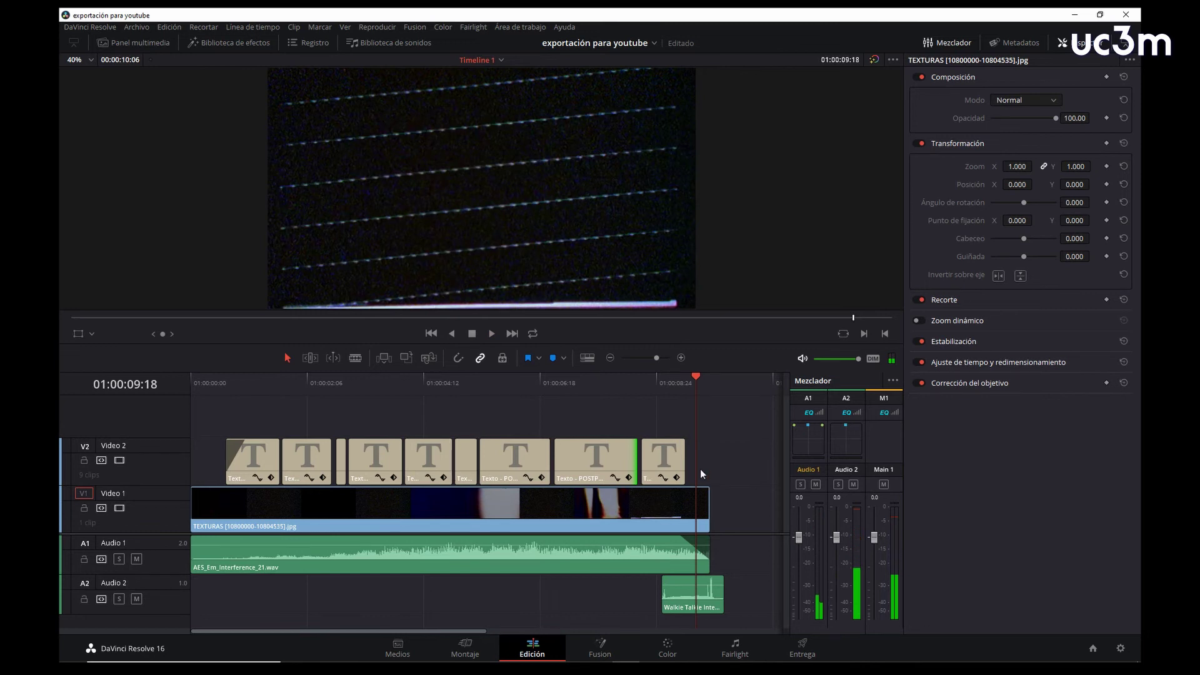
pyautogui.click(610, 468)
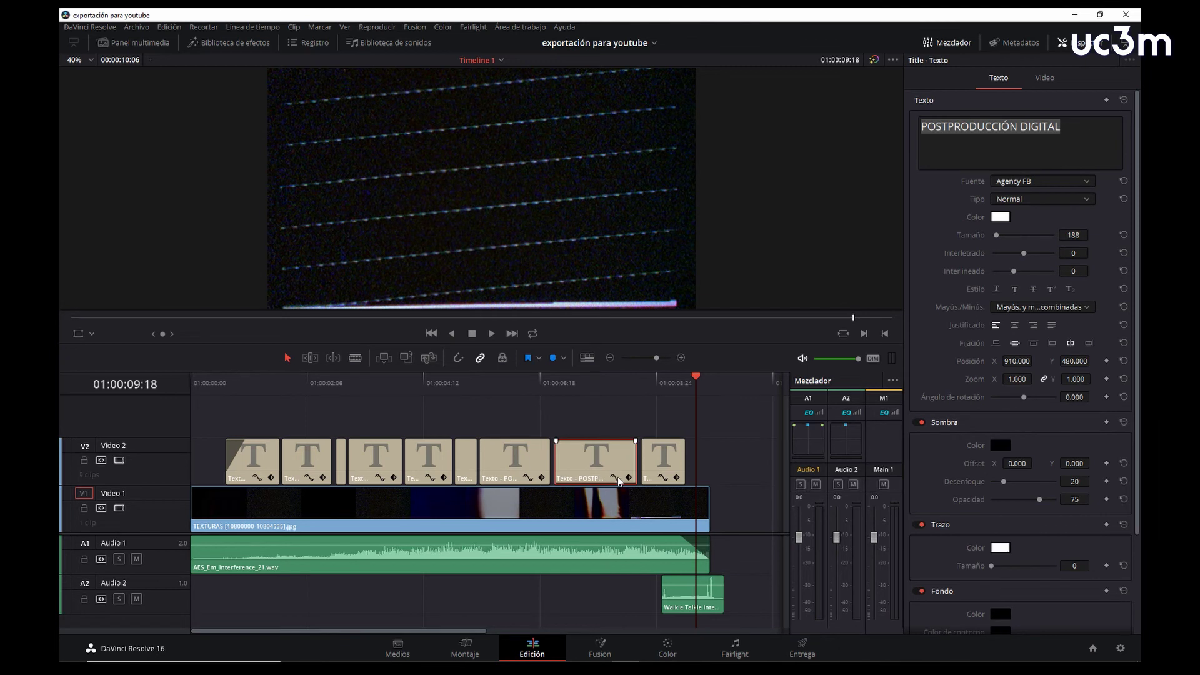
# Set the second title piece at 01:00:02:05 to size 172 and Y 494, then replay
pyautogui.click(467, 469)
pyautogui.click(381, 464)
pyautogui.click(302, 473)
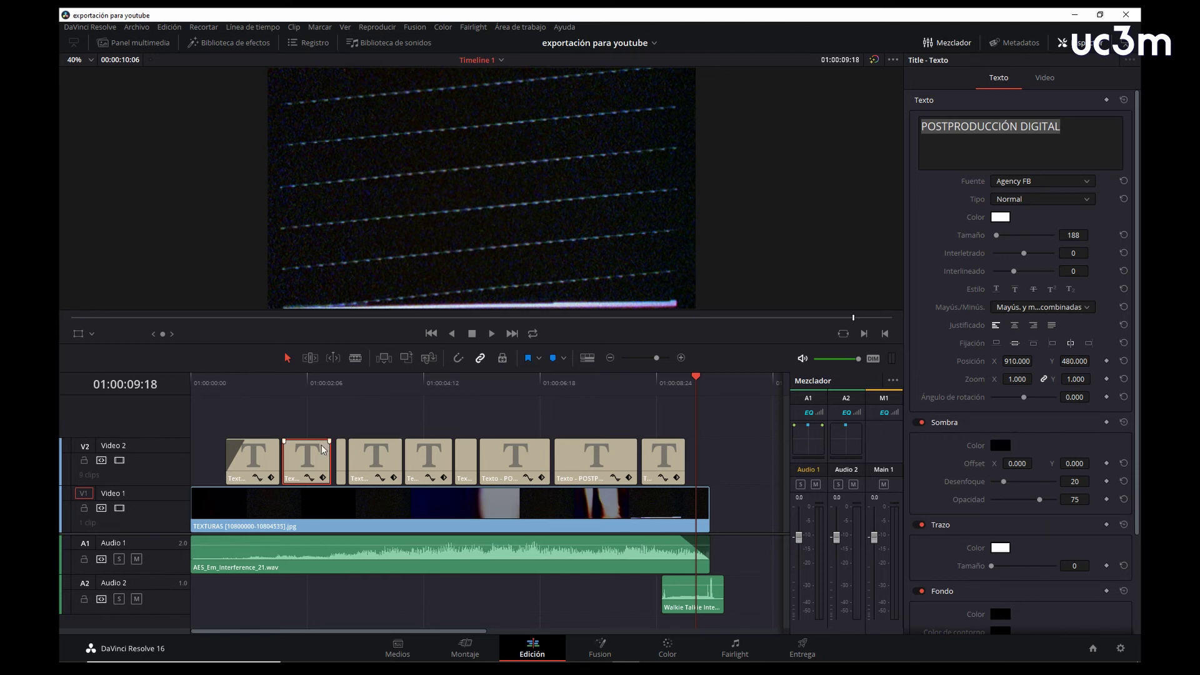
pyautogui.click(306, 386)
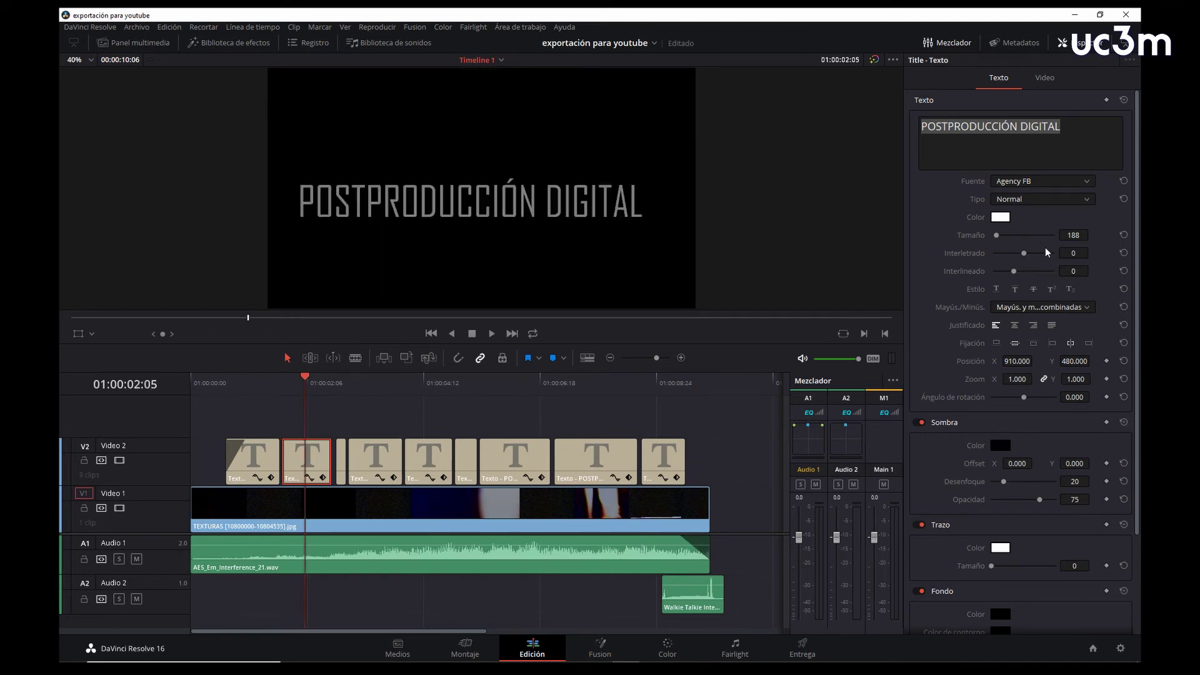
pyautogui.moveTo(1075, 236); pyautogui.dragTo(1062, 236)
pyautogui.moveTo(1073, 362); pyautogui.dragTo(1081, 361)
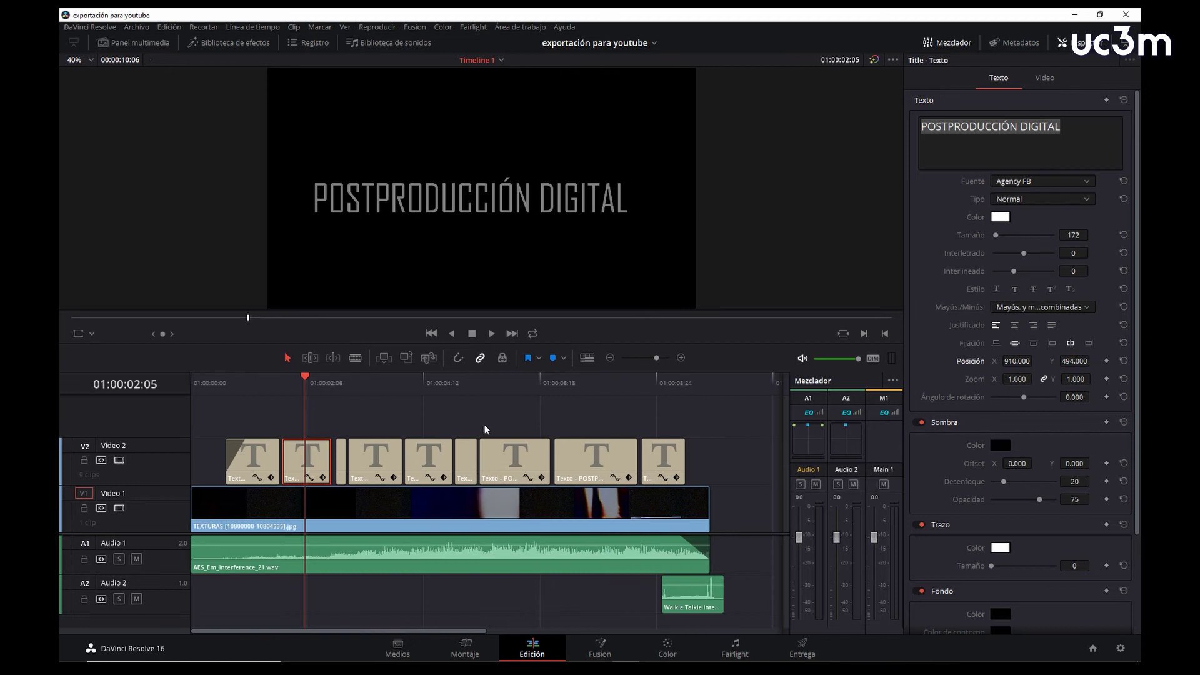
pyautogui.moveTo(312, 384); pyautogui.dragTo(262, 384)
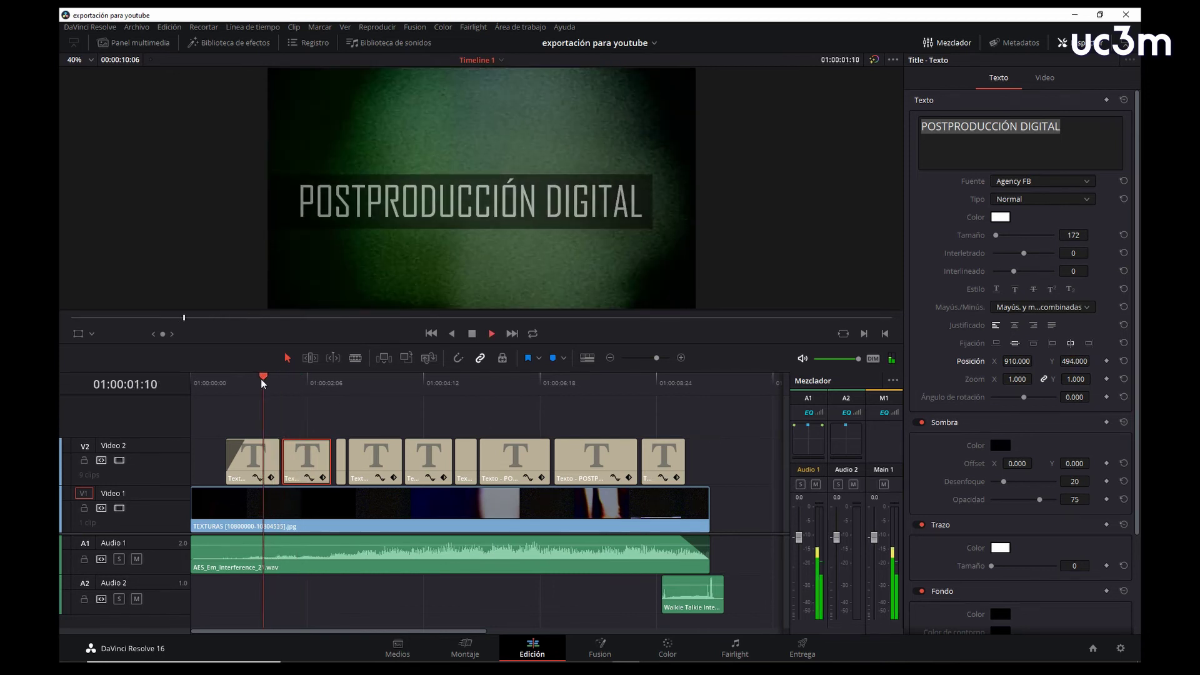
pyautogui.press('space')
pyautogui.press('space')
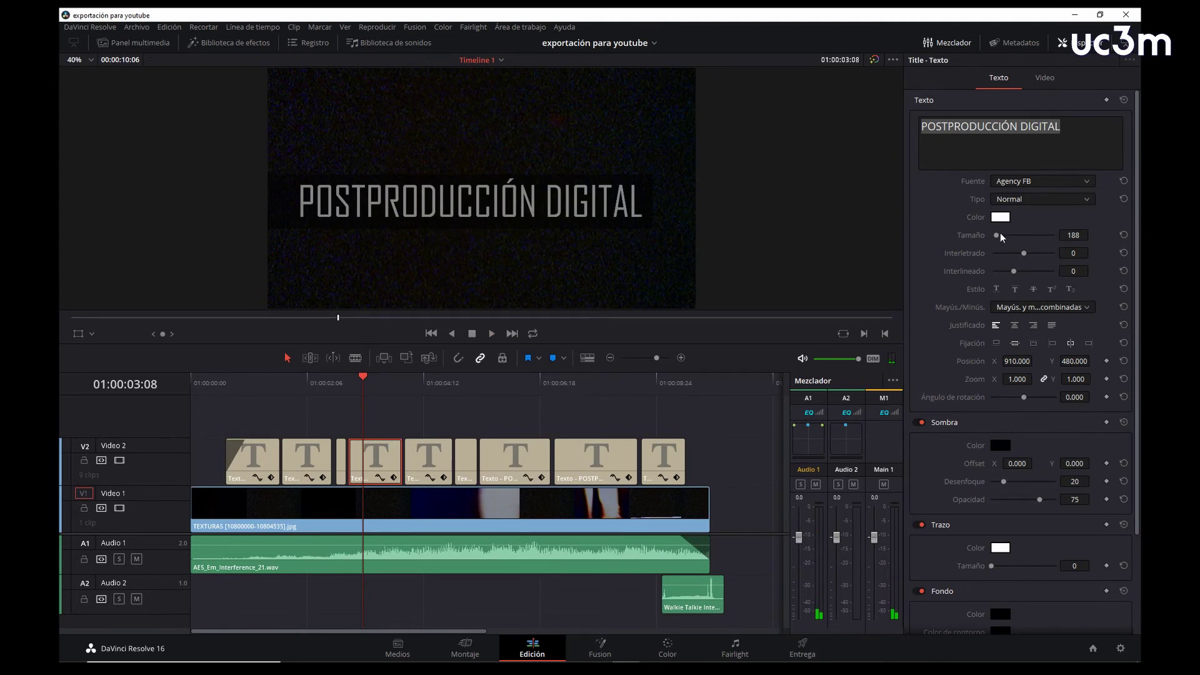
# Enlarge the title near 3 seconds to size 205 and shift it to X 1017
pyautogui.moveTo(1074, 235); pyautogui.dragTo(1074, 246)
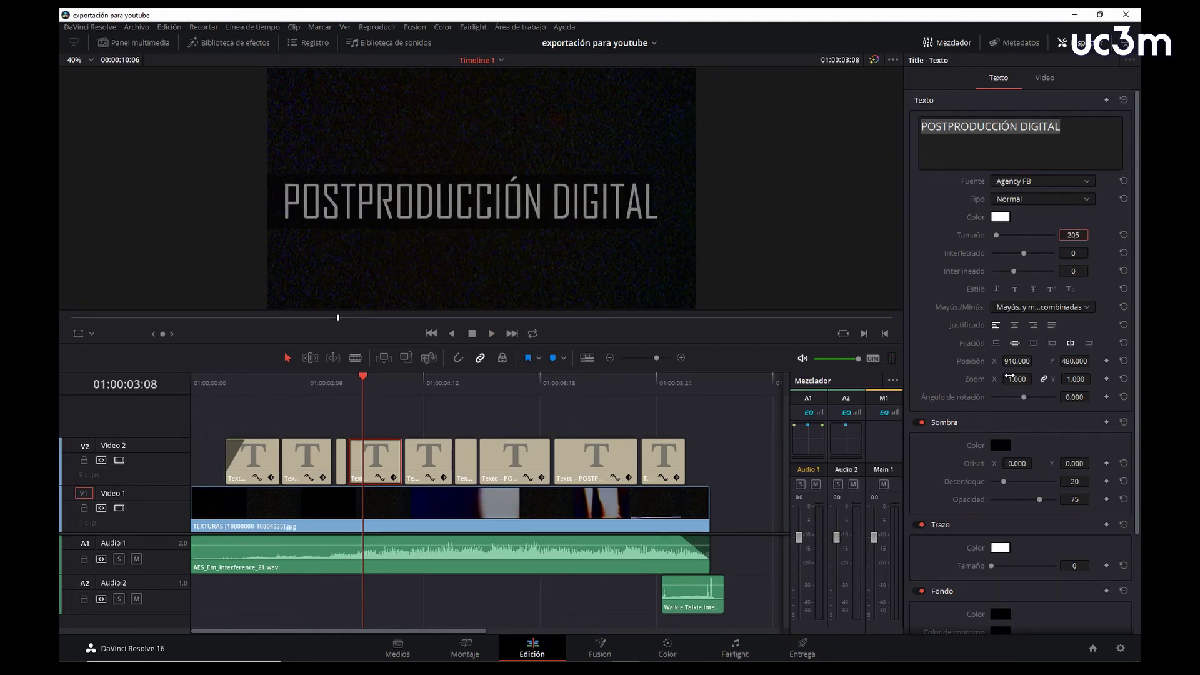
pyautogui.moveTo(1016, 361); pyautogui.dragTo(1050, 361)
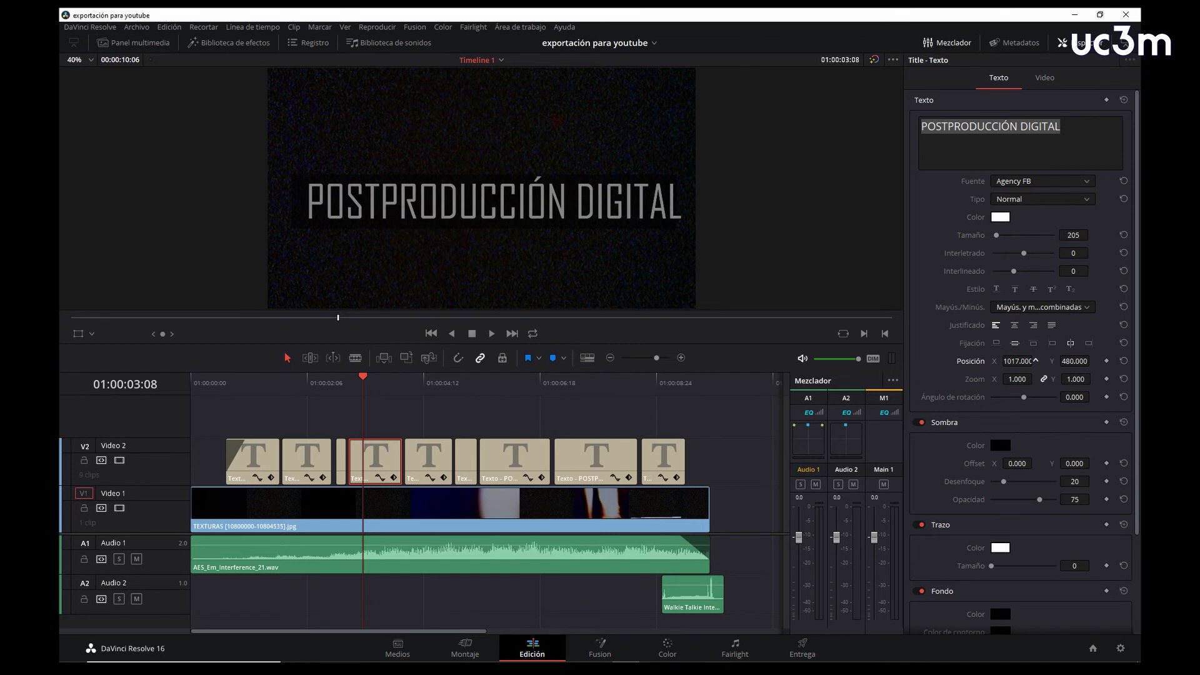
pyautogui.moveTo(370, 381); pyautogui.dragTo(423, 383)
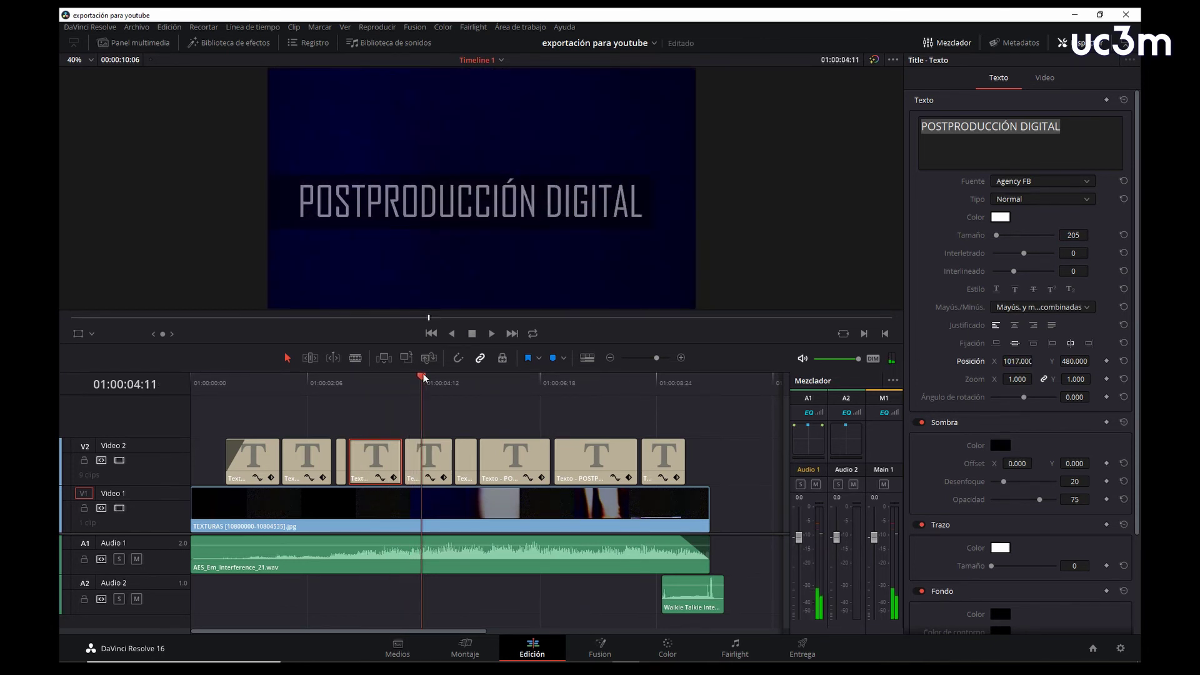
# Set the short title at 01:00:05:09 to size 175 at position 867, 451
pyautogui.moveTo(422, 382); pyautogui.dragTo(463, 382)
pyautogui.click(470, 390)
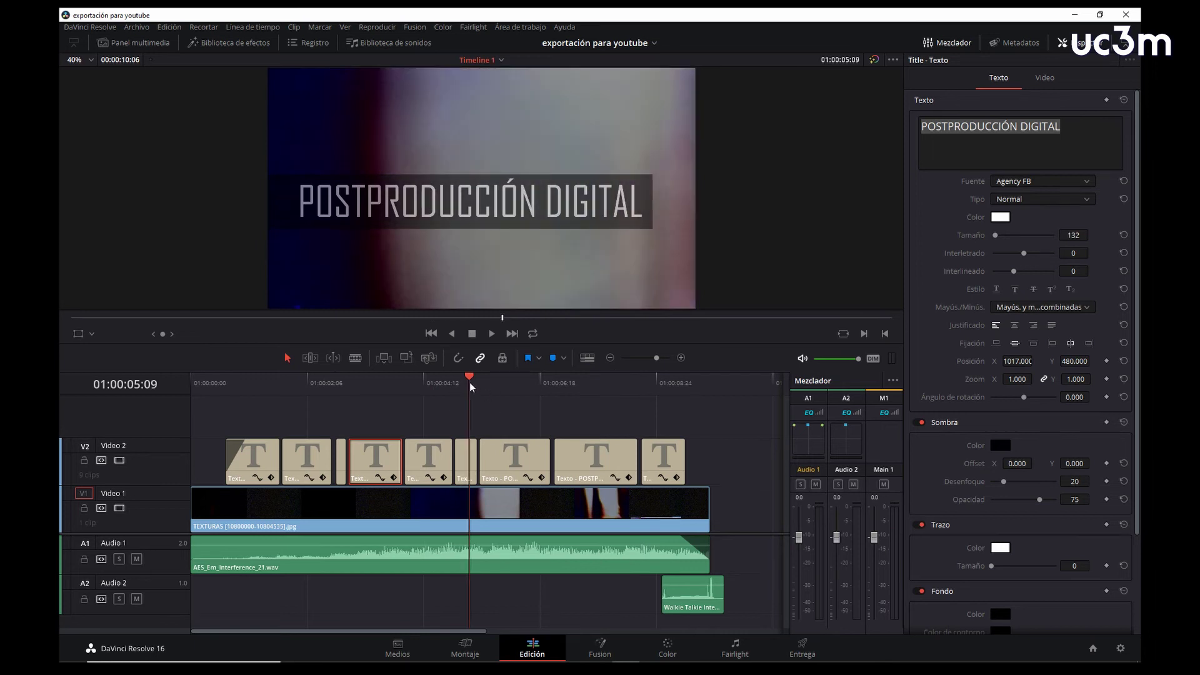
pyautogui.click(465, 458)
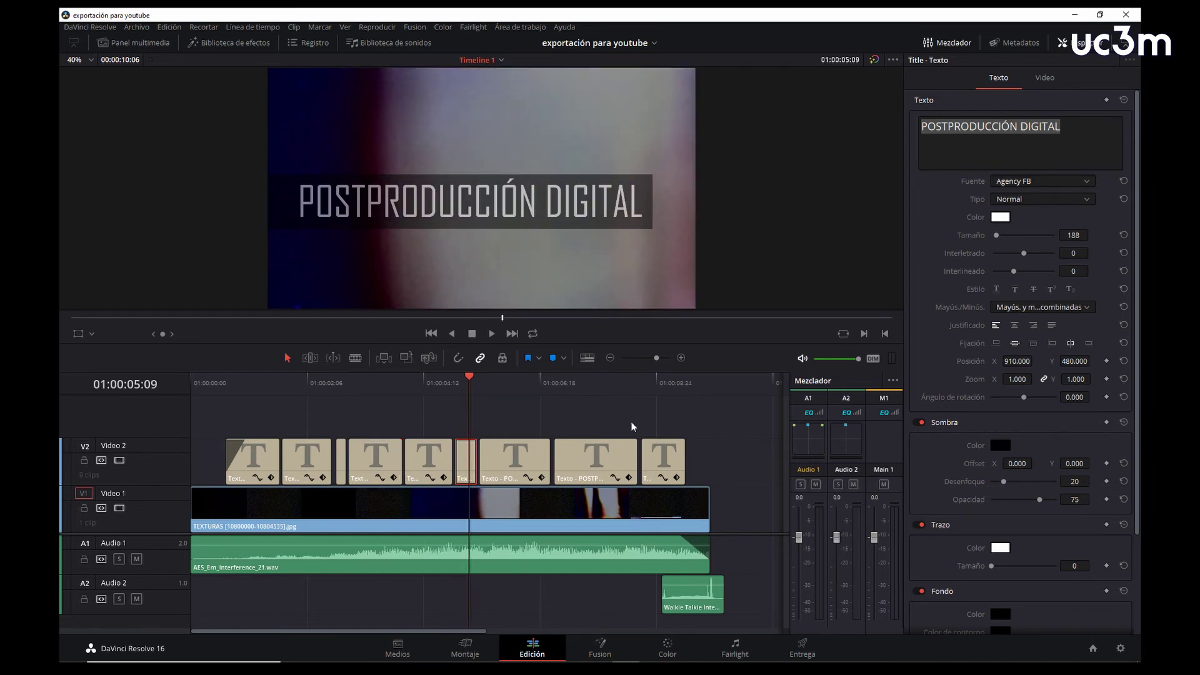
pyautogui.moveTo(1073, 235); pyautogui.dragTo(1079, 288)
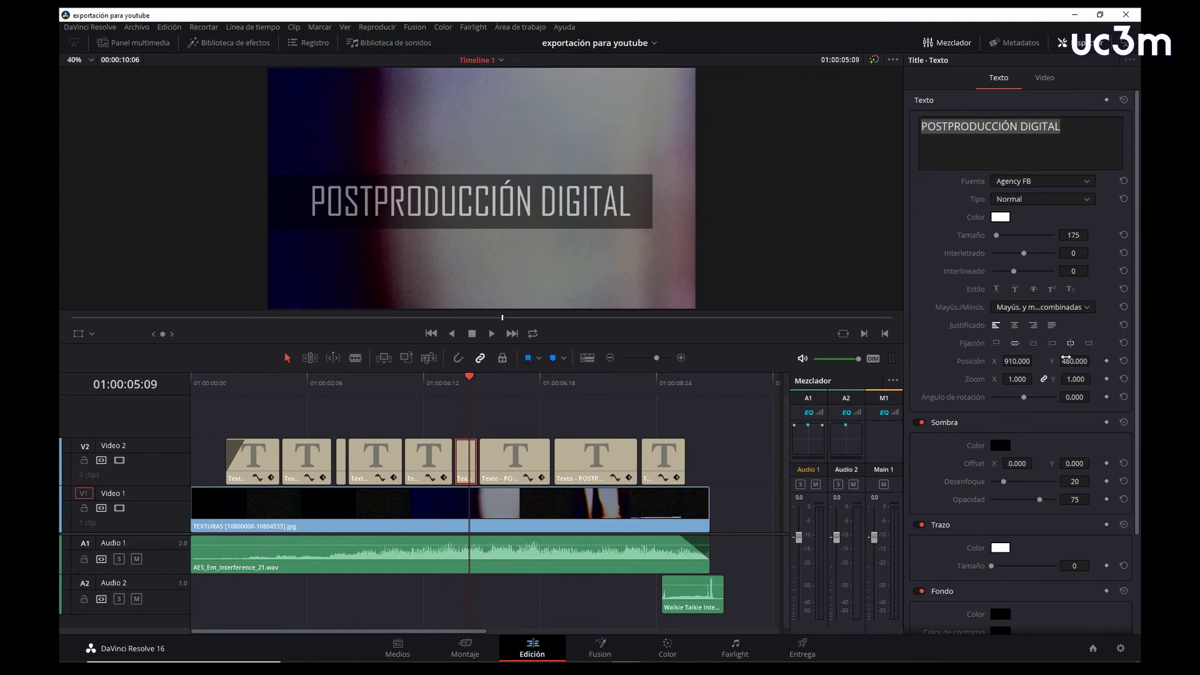
pyautogui.moveTo(1068, 361)
pyautogui.mouseDown()
pyautogui.moveTo(1093, 361)
pyautogui.moveTo(982, 364)
pyautogui.mouseUp()
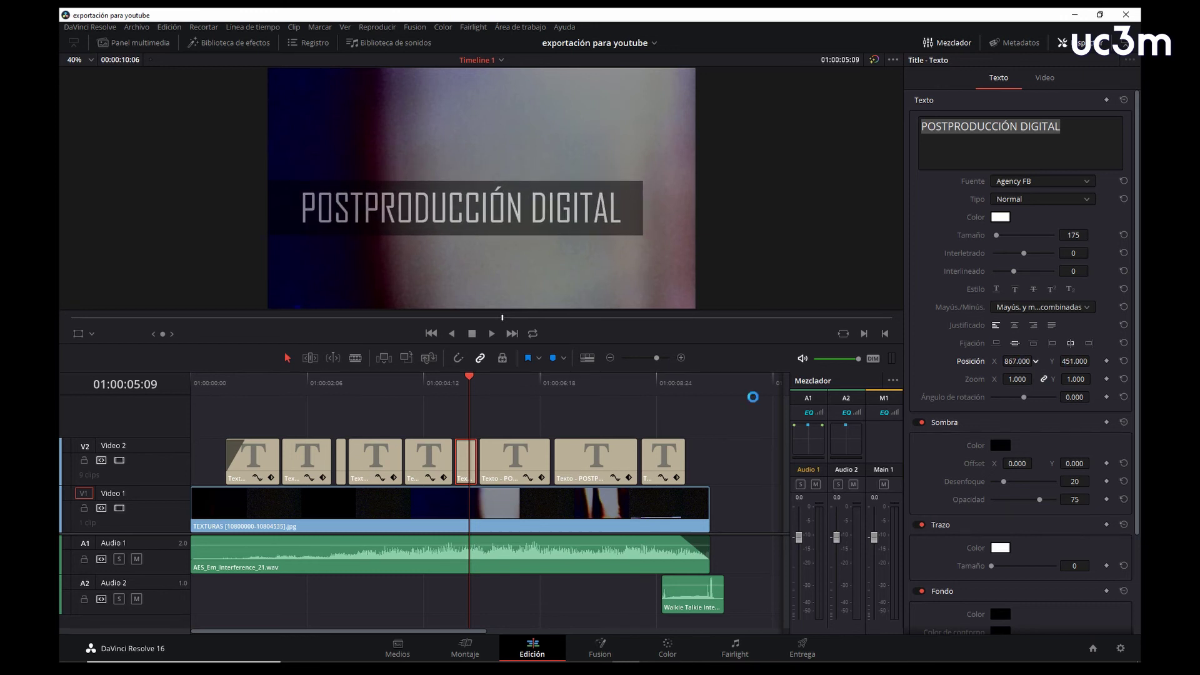
# Set the title near 7 seconds to size 179 at 875, 513, and return to the start
pyautogui.click(595, 394)
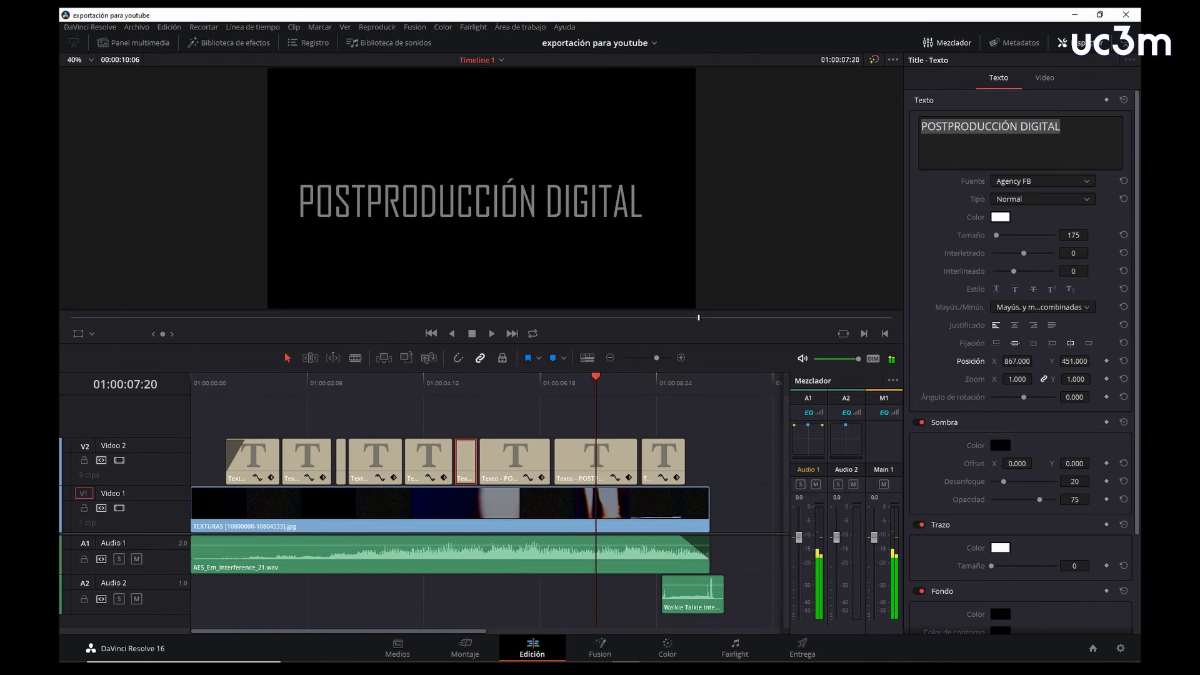
pyautogui.click(612, 451)
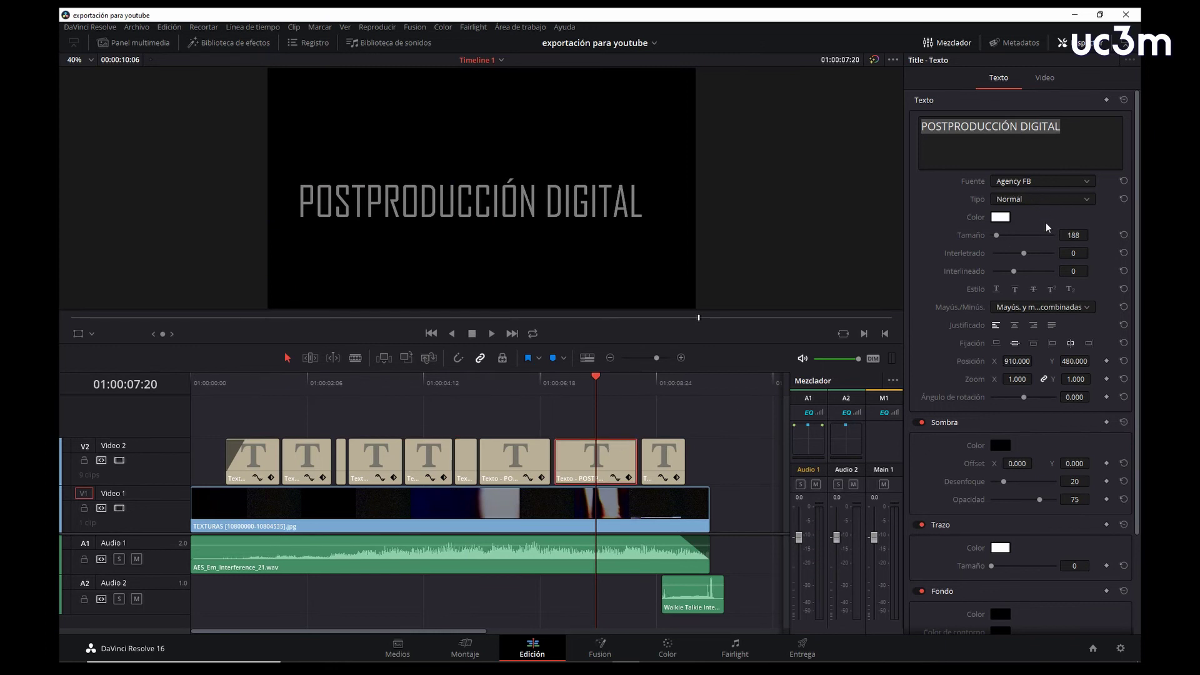
pyautogui.moveTo(1073, 236); pyautogui.dragTo(1057, 236)
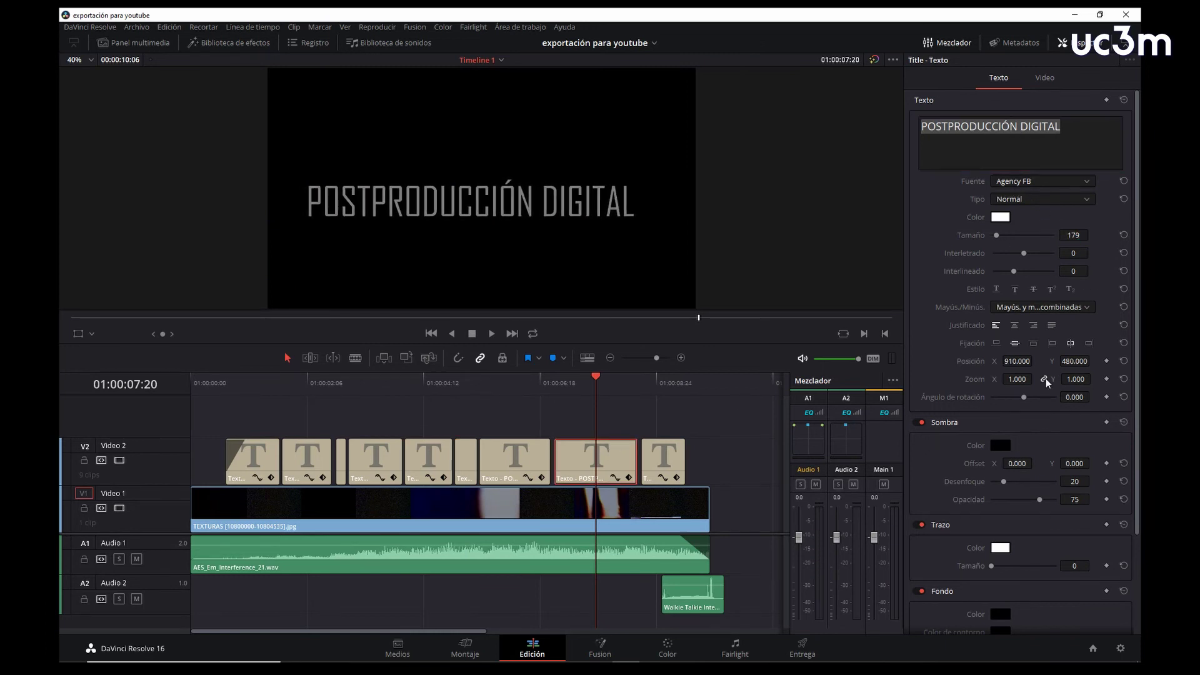
pyautogui.moveTo(1018, 362); pyautogui.dragTo(1000, 361)
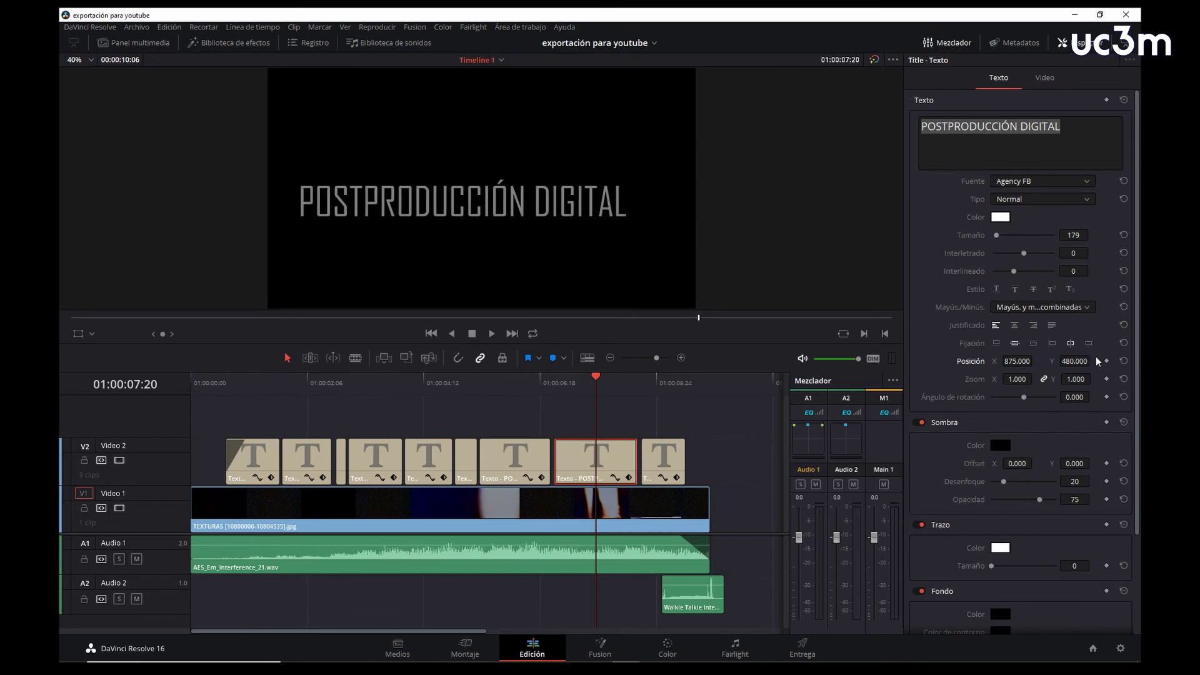
pyautogui.moveTo(1071, 361); pyautogui.dragTo(1091, 361)
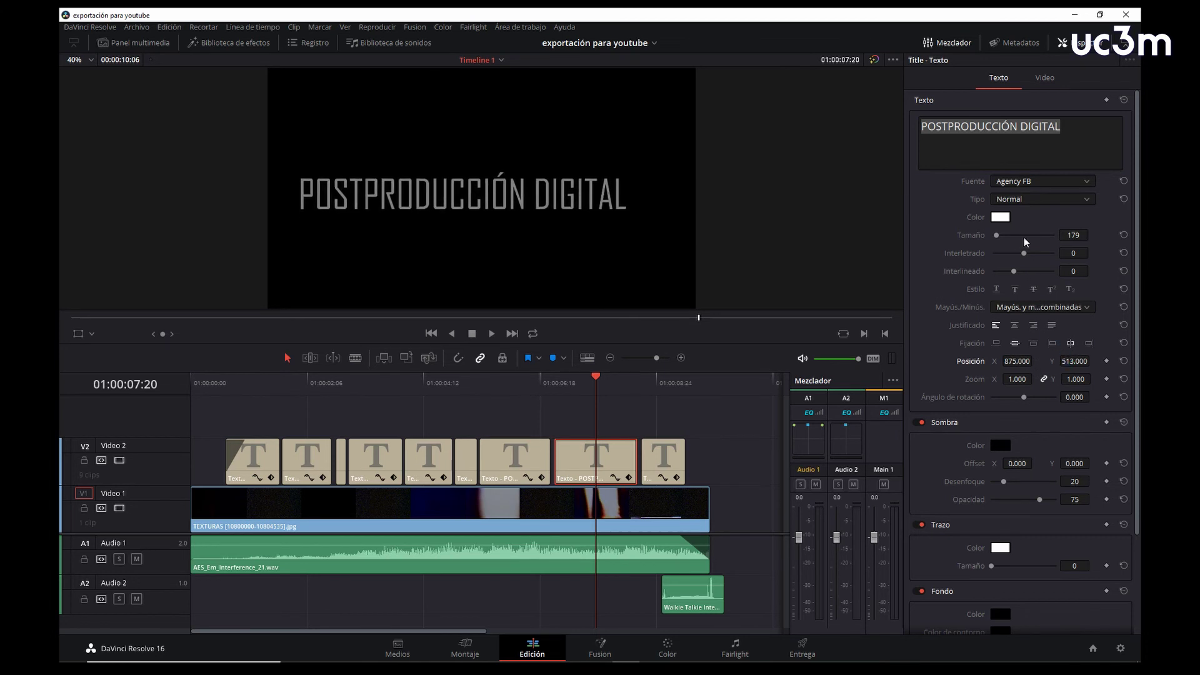
pyautogui.moveTo(596, 377)
pyautogui.mouseDown()
pyautogui.moveTo(666, 384)
pyautogui.moveTo(166, 338)
pyautogui.mouseUp()
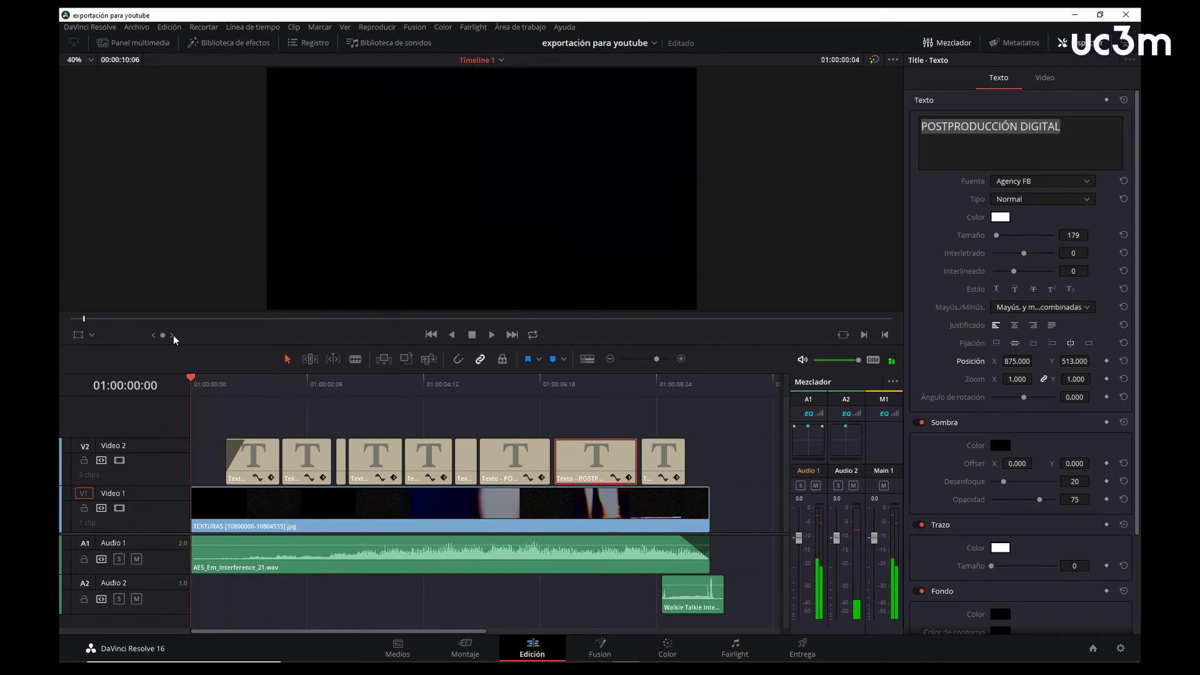
# Play the finished intro through to its end and switch to the Entrega page
pyautogui.click(287, 375)
pyautogui.press('space')
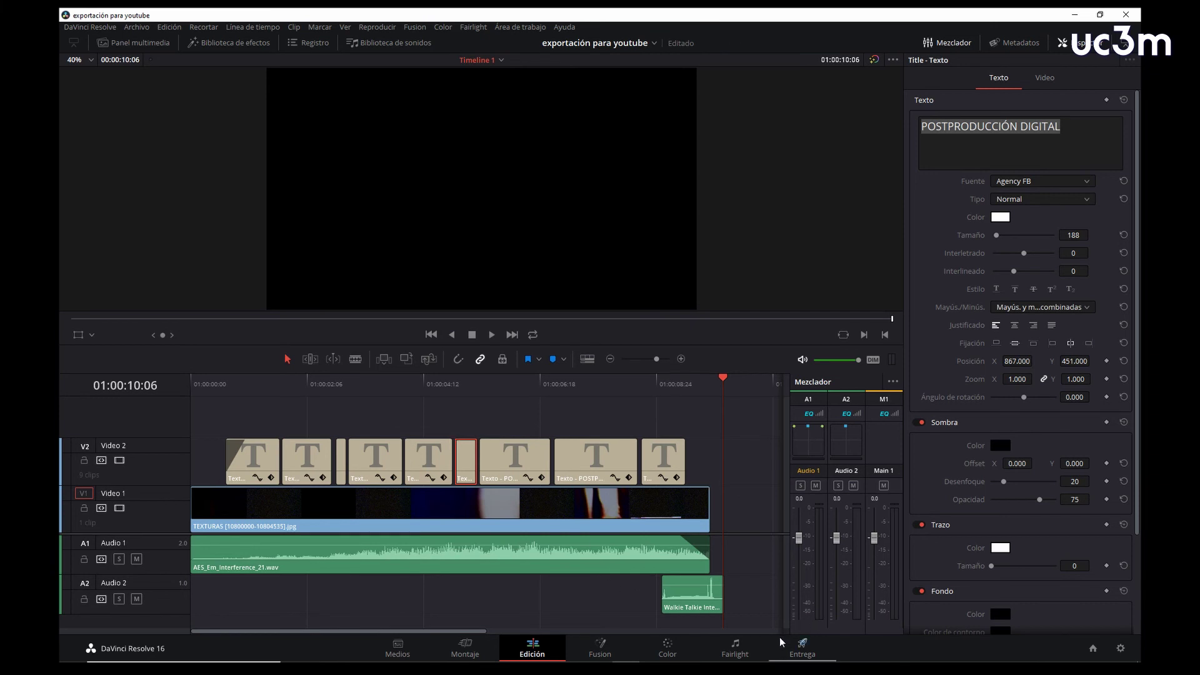
pyautogui.click(800, 648)
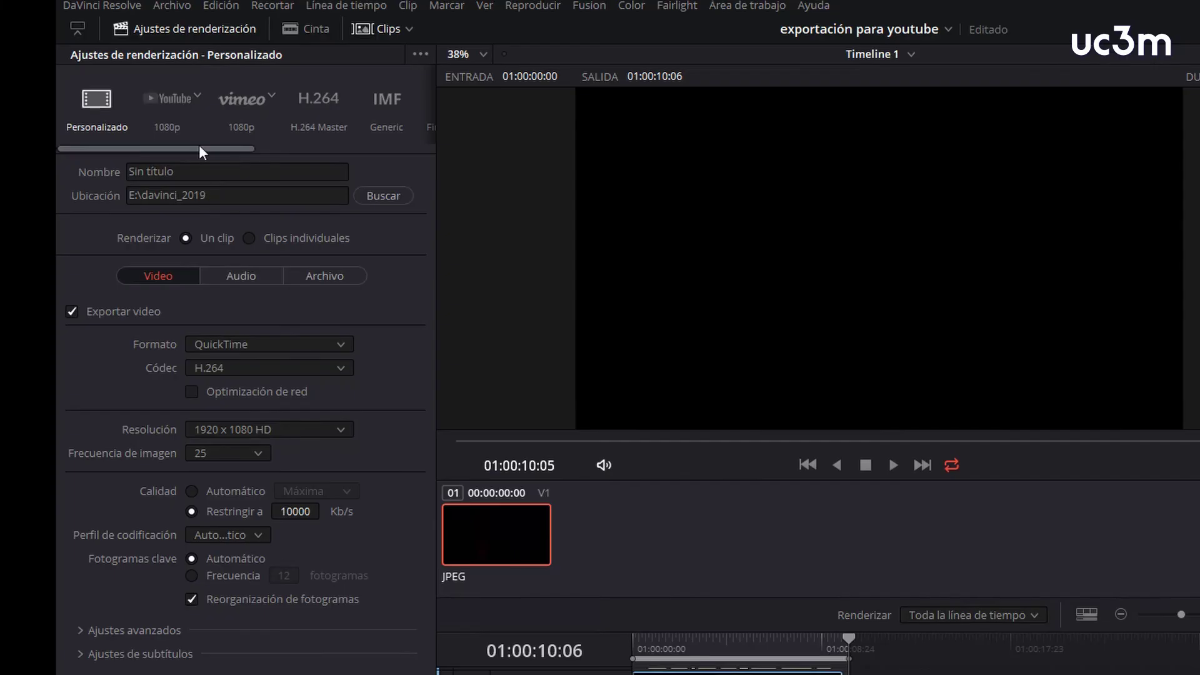
# Apply the YouTube 1080p preset, name it 'Prueba de exportación', and choose MP4 with H.264
pyautogui.click(193, 94)
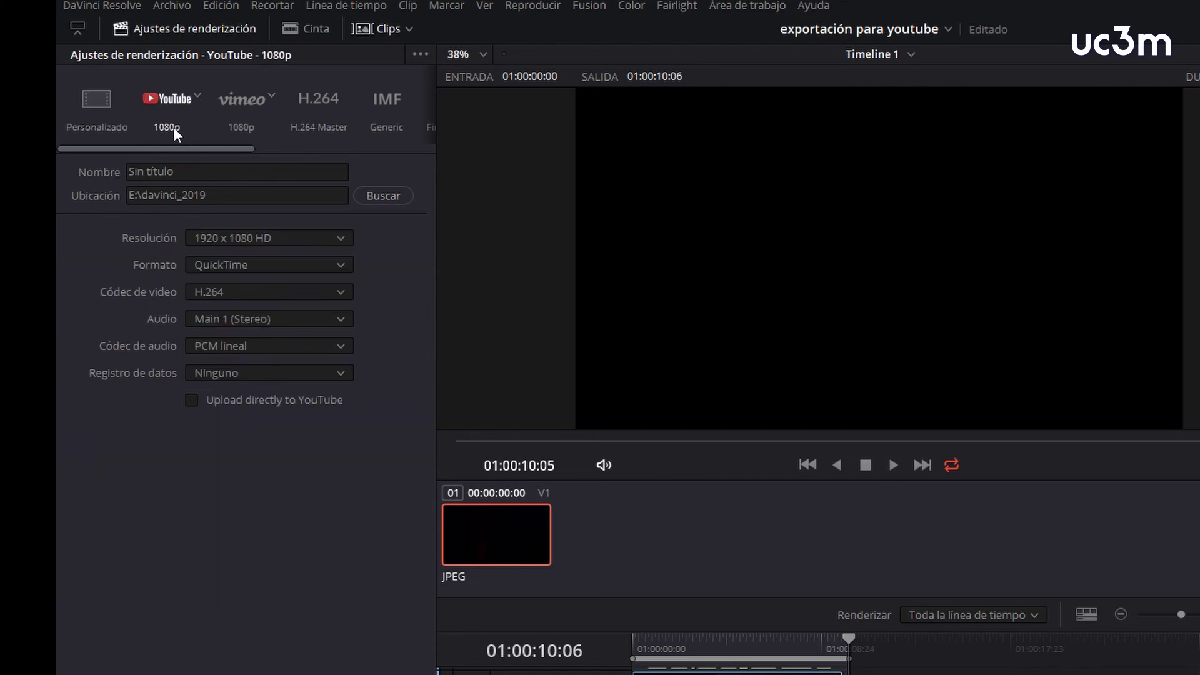
pyautogui.click(188, 172)
pyautogui.write('Prueba de e')
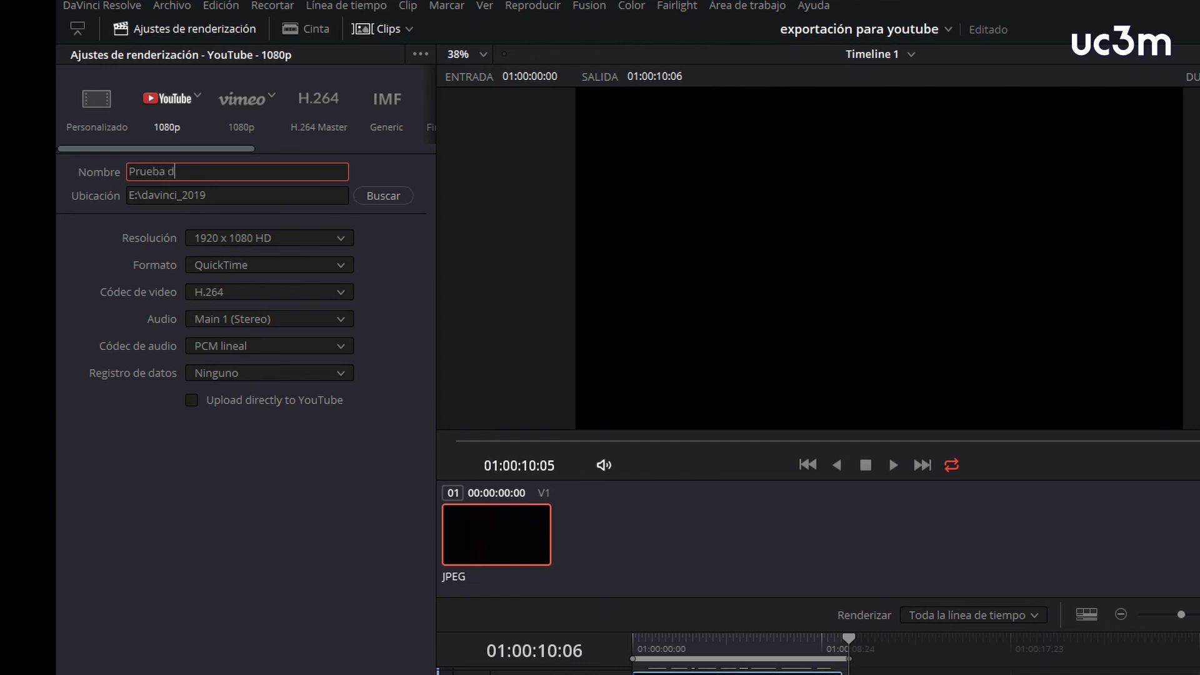
pyautogui.write('xportación')
pyautogui.click(340, 264)
pyautogui.click(293, 285)
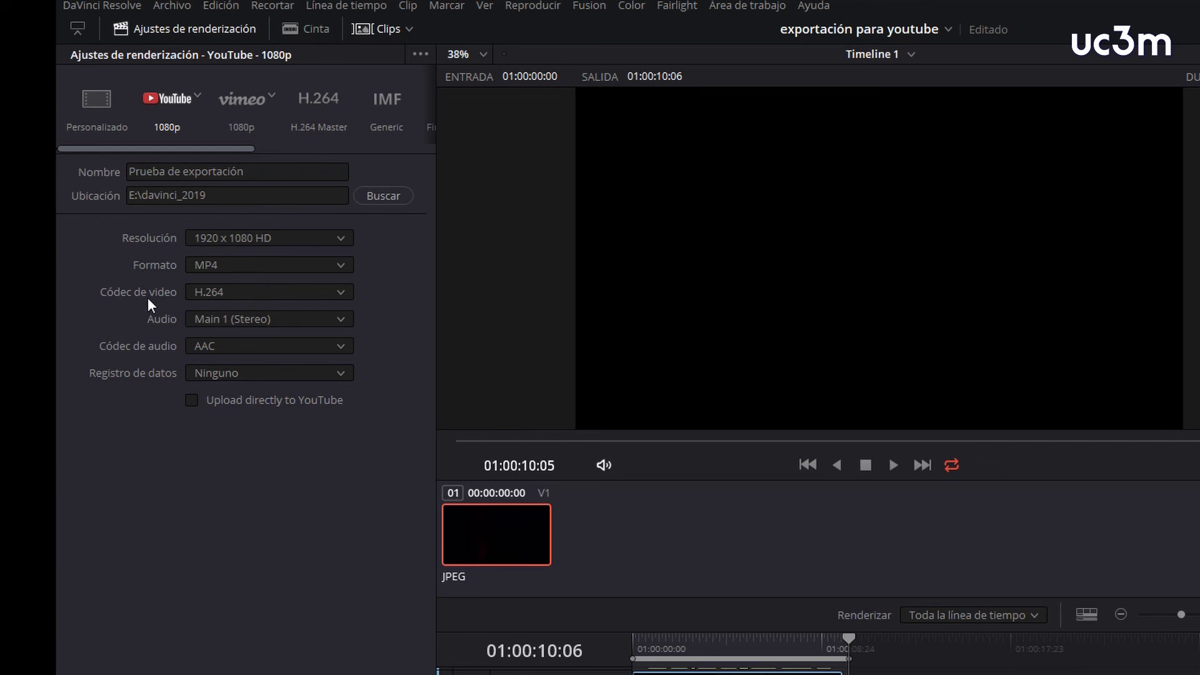
pyautogui.click(271, 290)
pyautogui.click(271, 290)
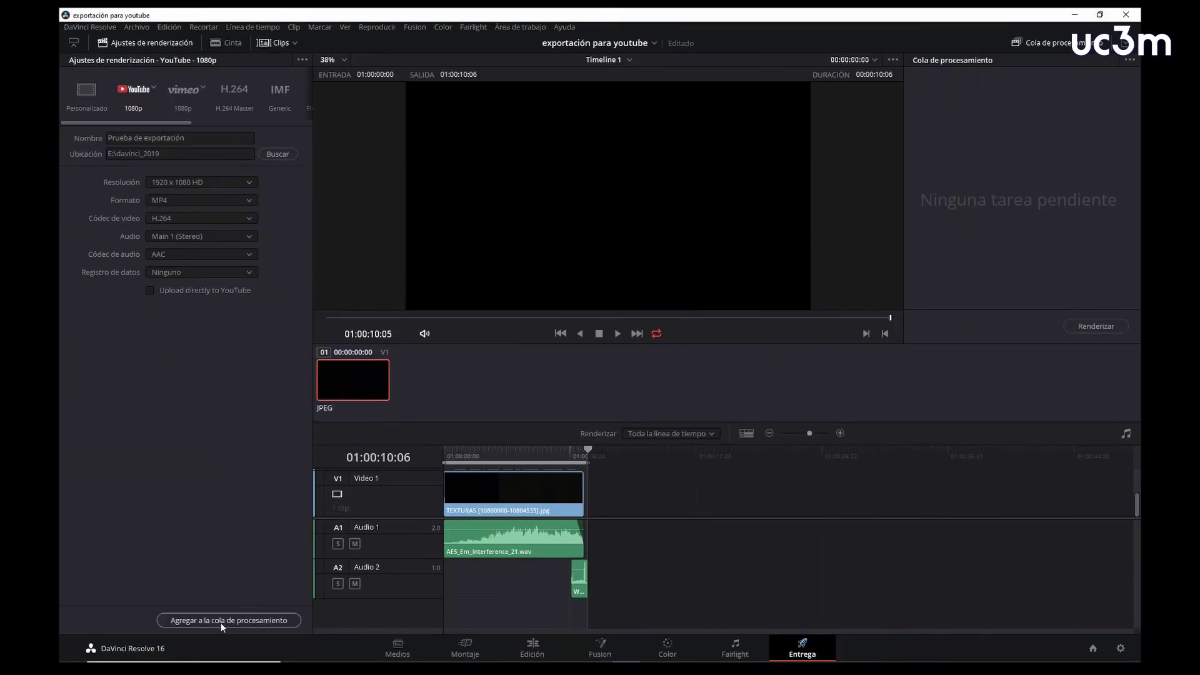
# Queue Timeline 1, render it to Prueba de exportación.mp4, and bring up the finished job's options
pyautogui.click(204, 622)
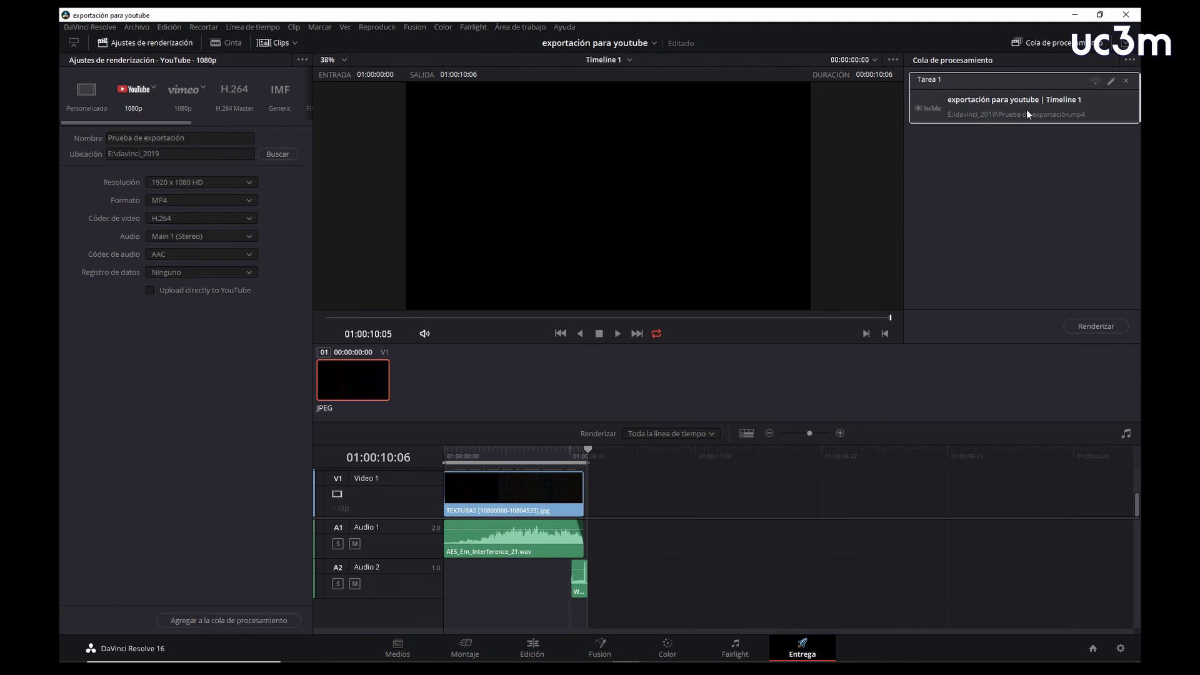
pyautogui.click(1103, 326)
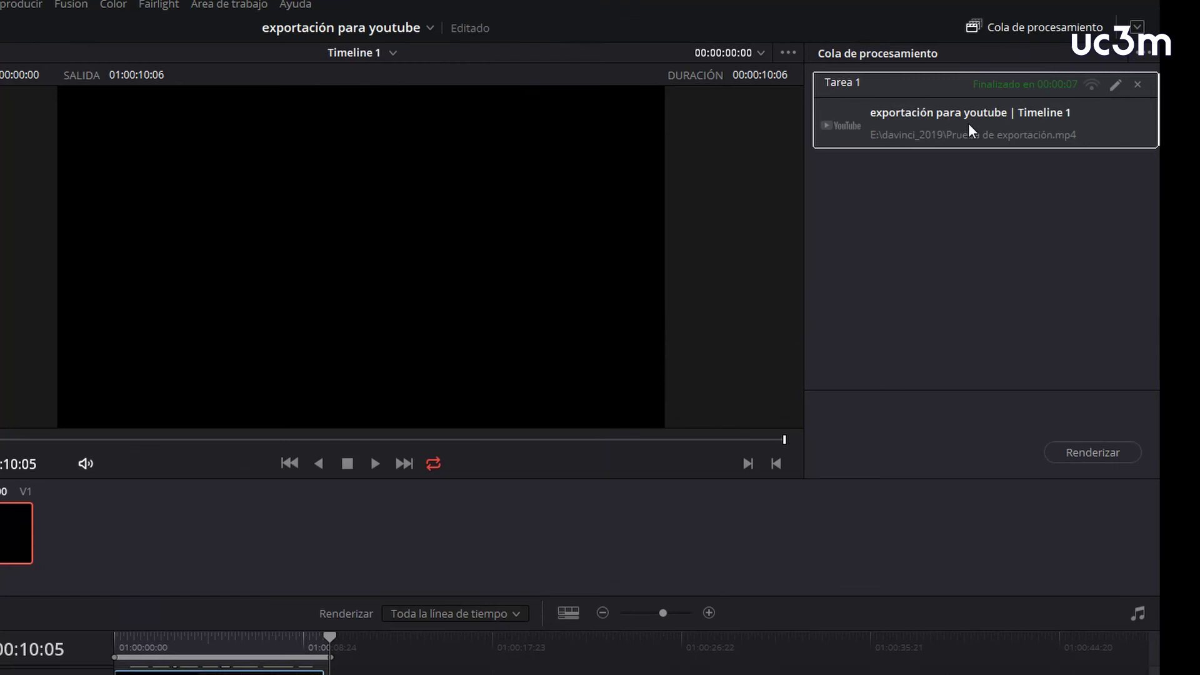
pyautogui.rightClick(1012, 107)
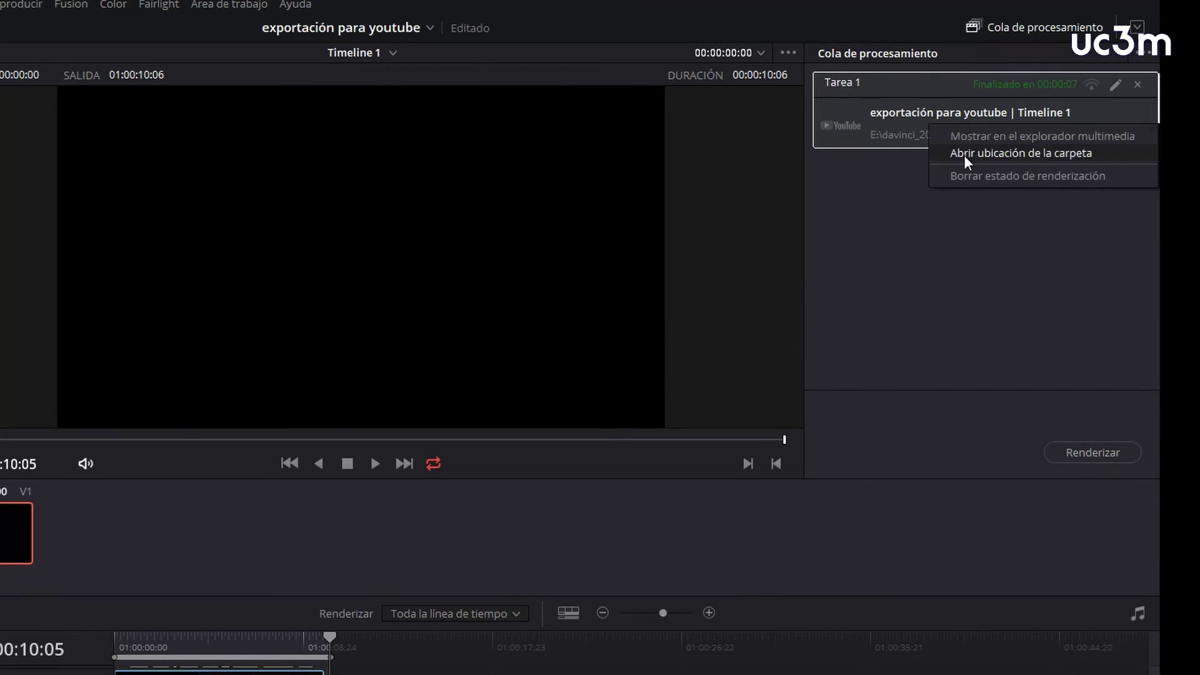
# Open the davinci_2019 output folder and play Prueba de exportación.mp4
pyautogui.click(959, 154)
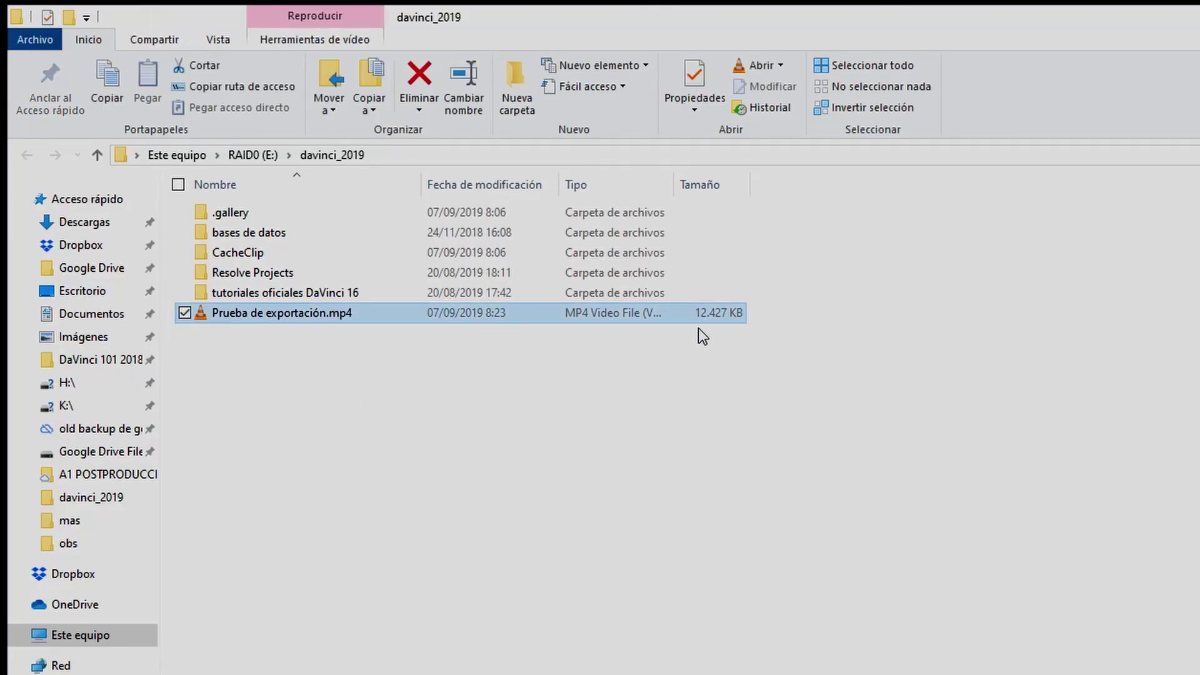
pyautogui.doubleClick(249, 317)
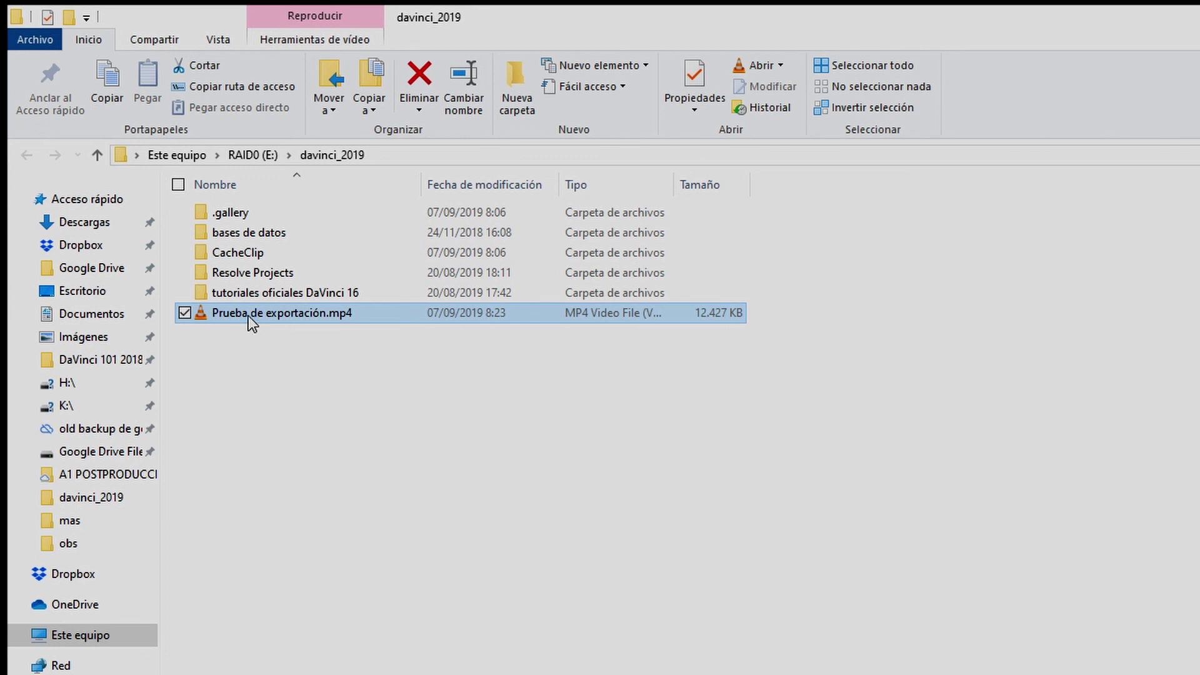